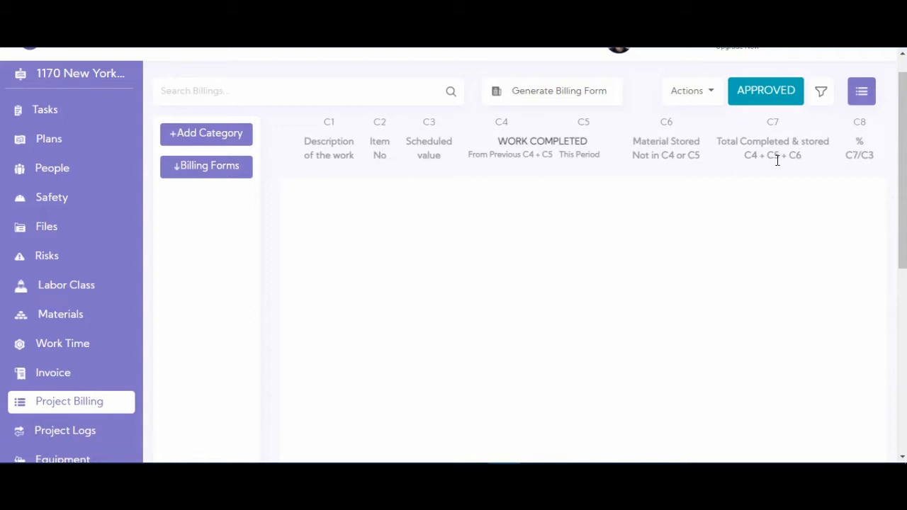
Step: Start a new billing category described as 'Demolition of the current building', not marked as a change order
scroll(843, 142, "down", 5)
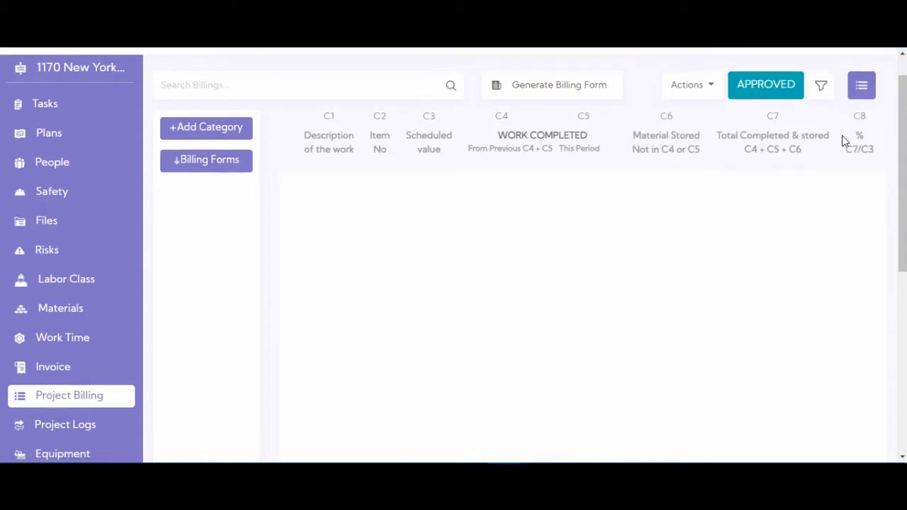
left_click_drag(605, 433, 764, 417)
scroll(809, 286, "up", 1)
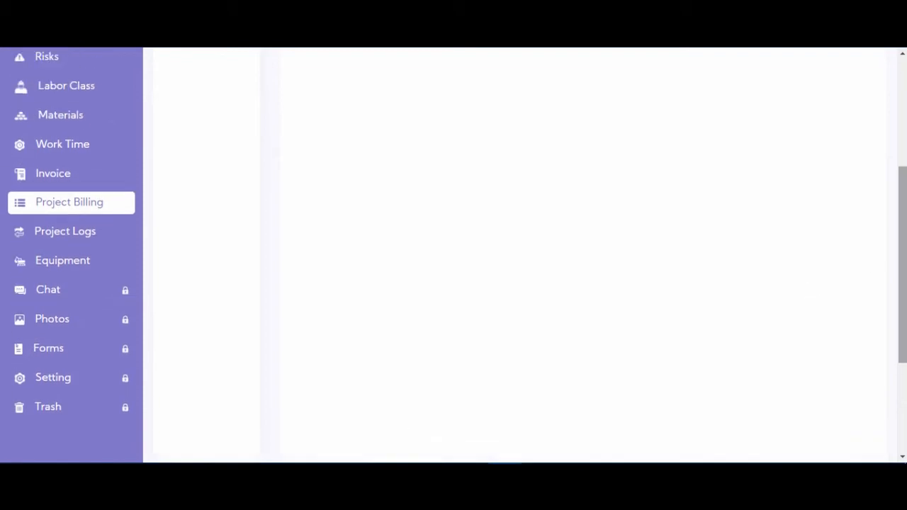
scroll(848, 142, "up", 4)
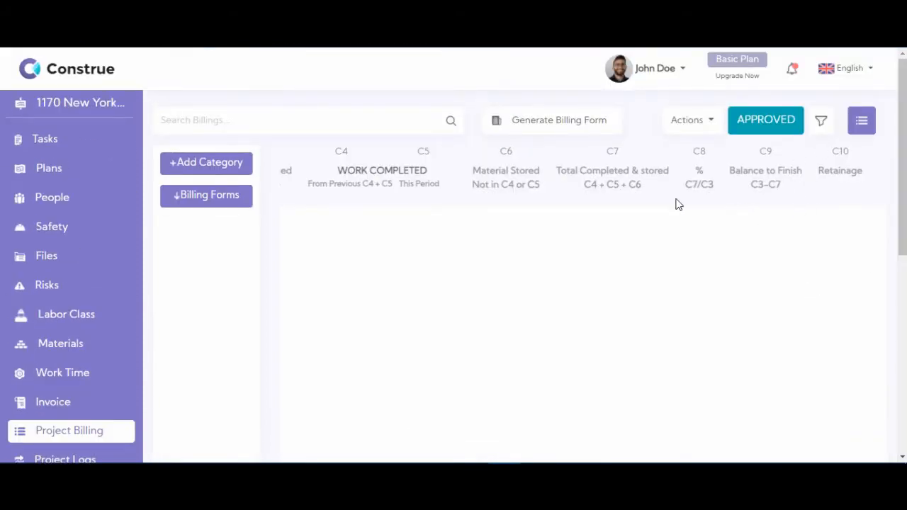
scroll(652, 241, "down", 5)
left_click_drag(644, 401, 501, 400)
scroll(824, 222, "up", 5)
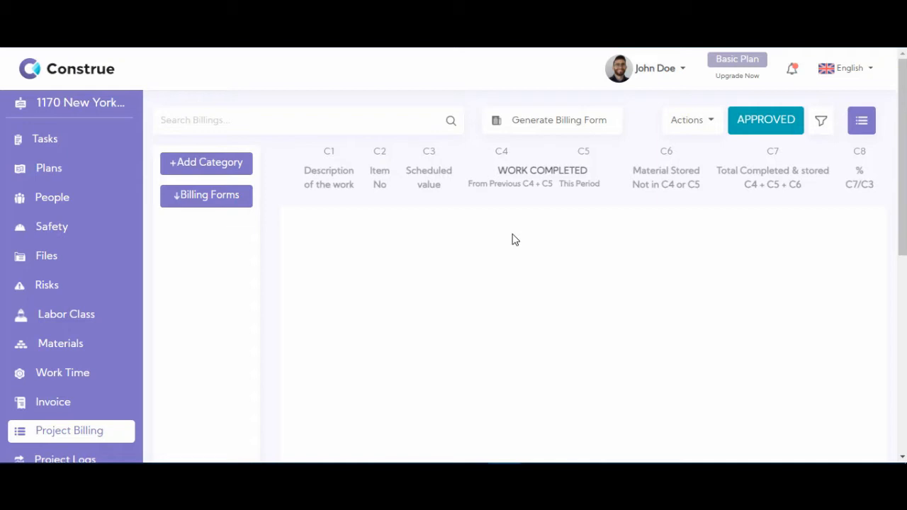
left_click(208, 167)
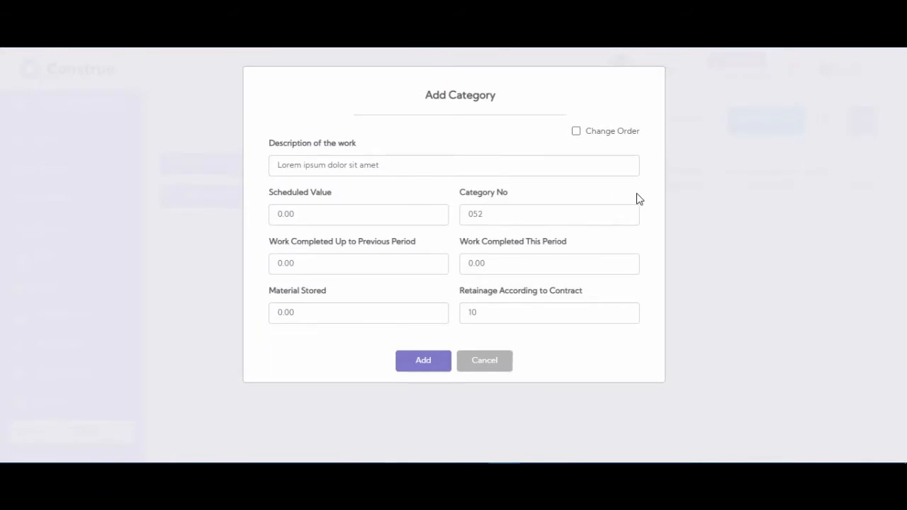
left_click(576, 132)
left_click(577, 132)
left_click(381, 161)
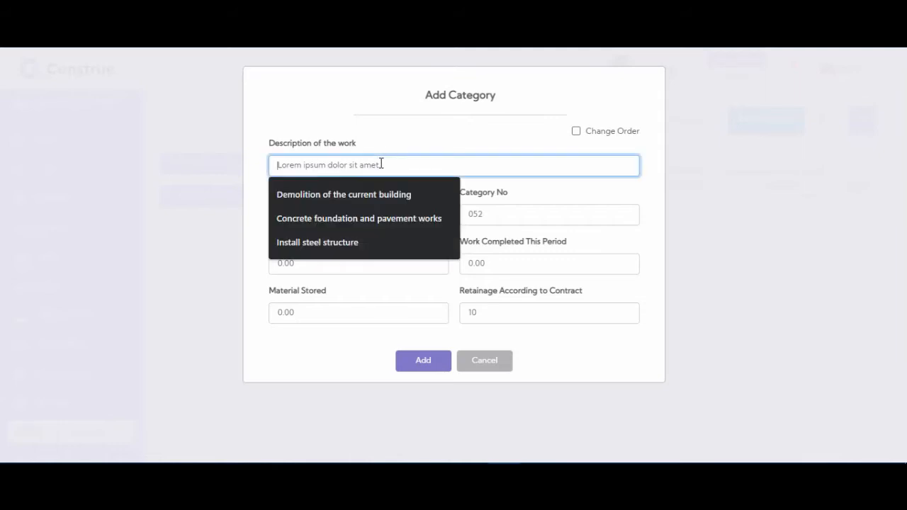
left_click(374, 194)
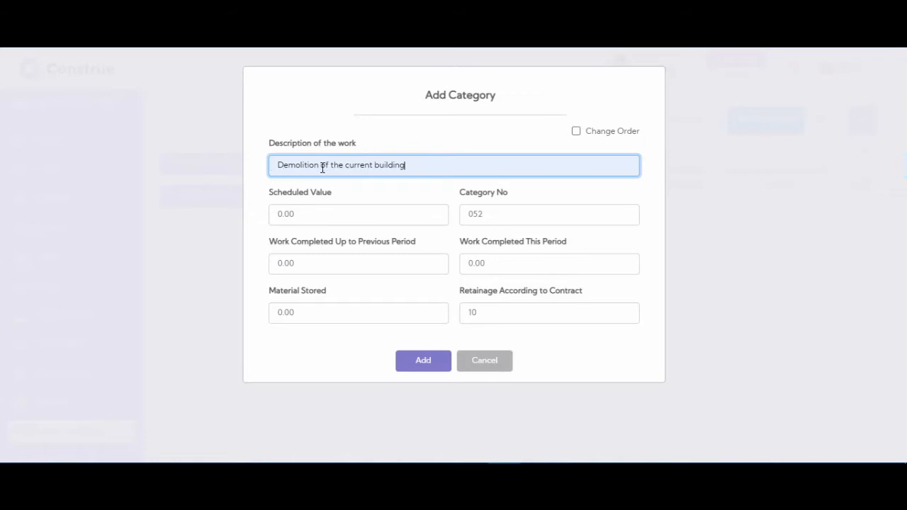
Step: Enter scheduled value 36000, item number 30001258 and zero progress, then add the line
left_click(363, 224)
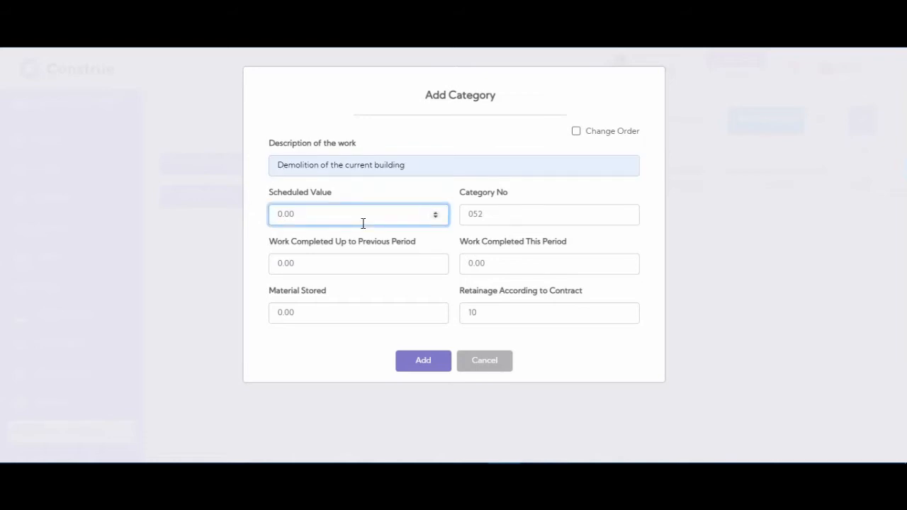
type("36000")
left_click(490, 215)
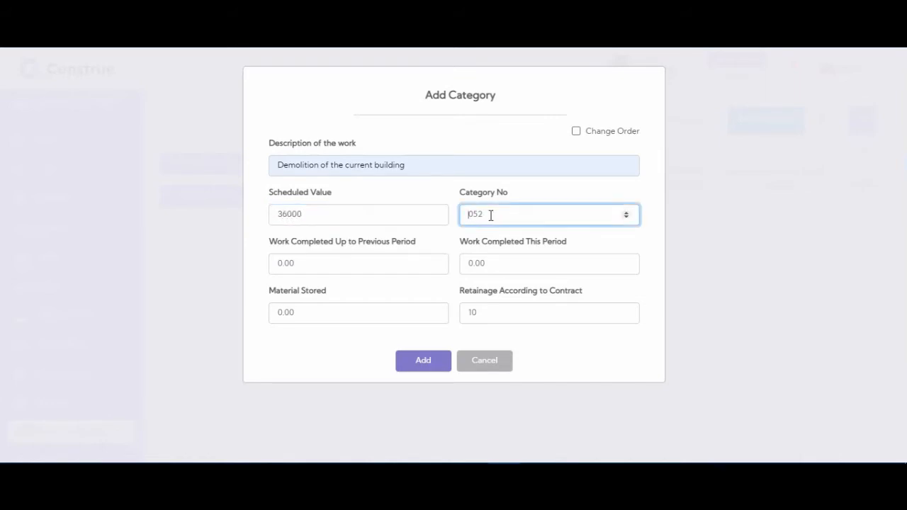
type("30001258")
left_click(339, 262)
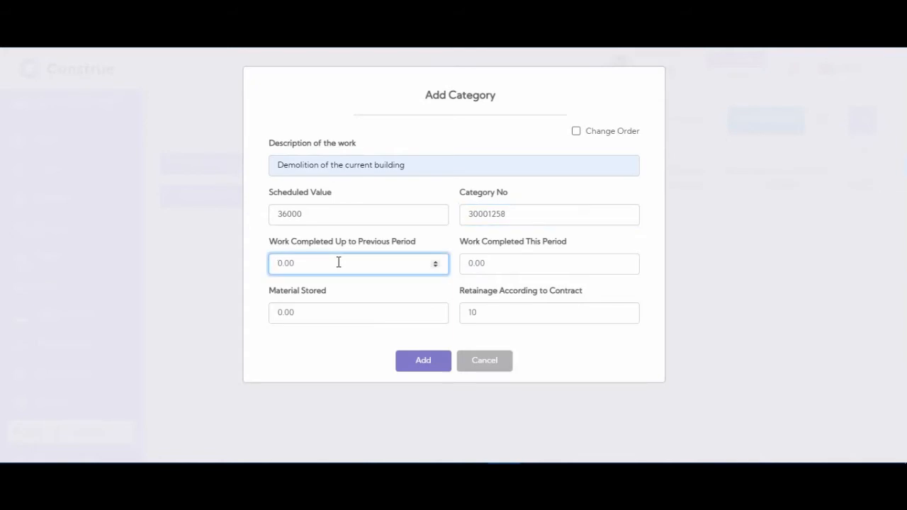
type("0")
left_click(521, 261)
type("0")
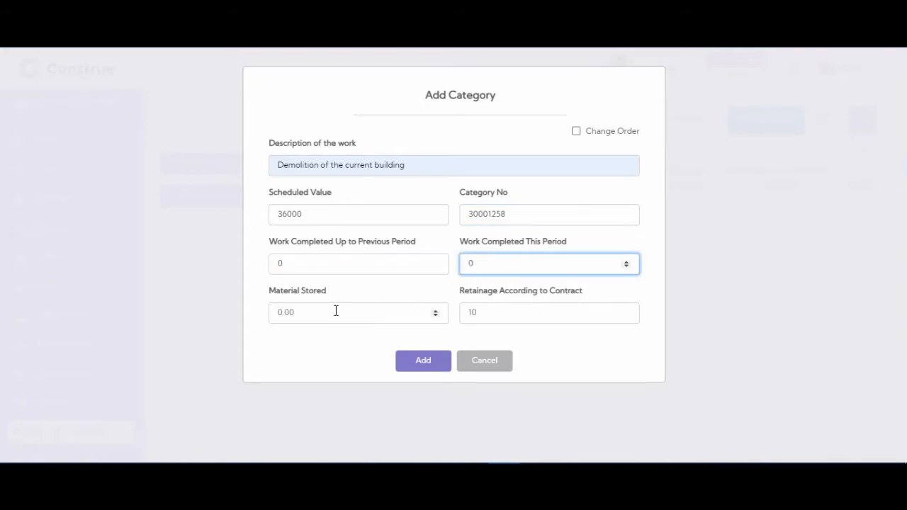
left_click(336, 310)
type("0")
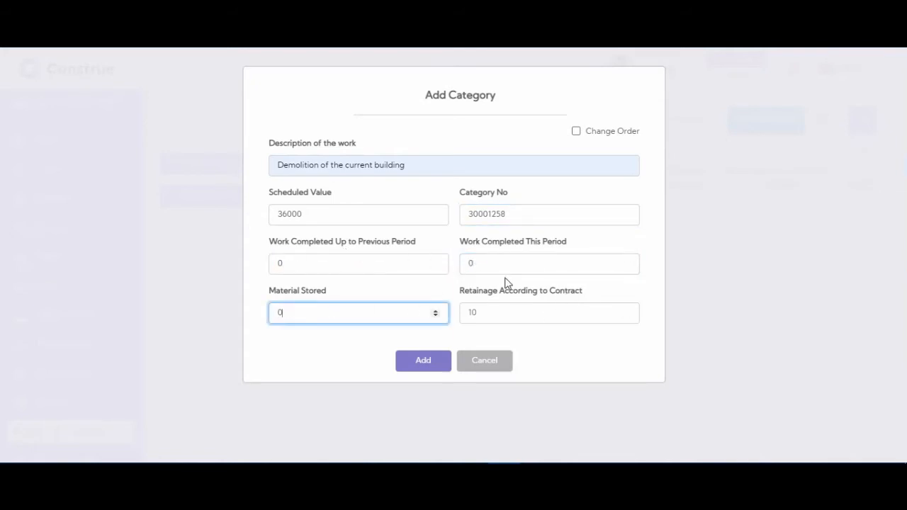
left_click(503, 320)
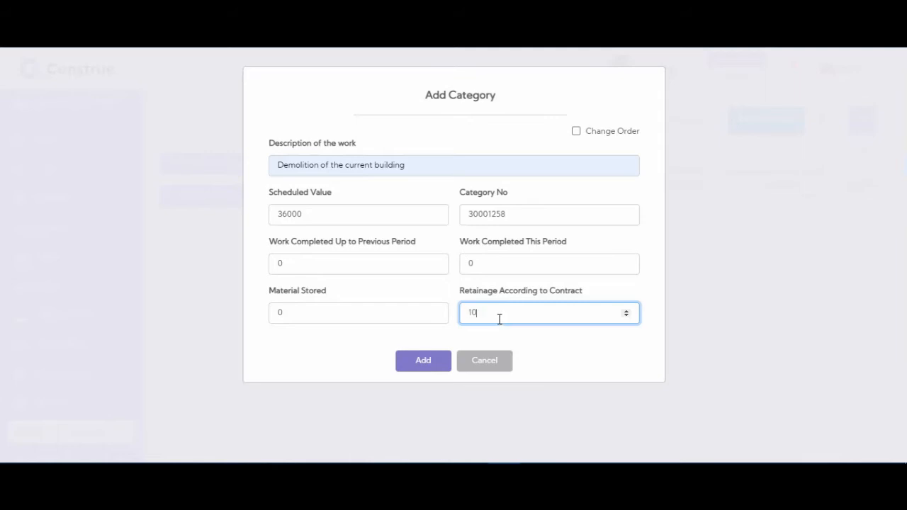
left_click(421, 367)
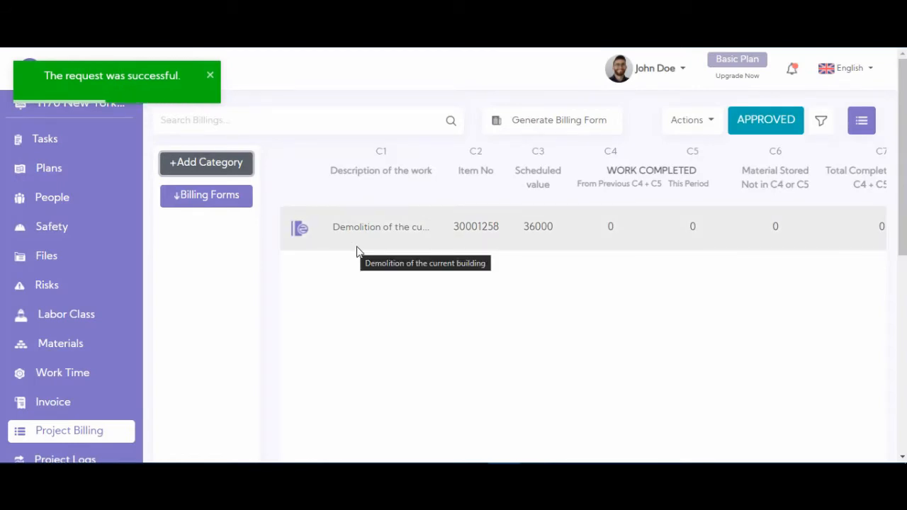
Step: Start another billing category described as 'Concrete foundation and pavement works'
scroll(600, 269, "down", 6)
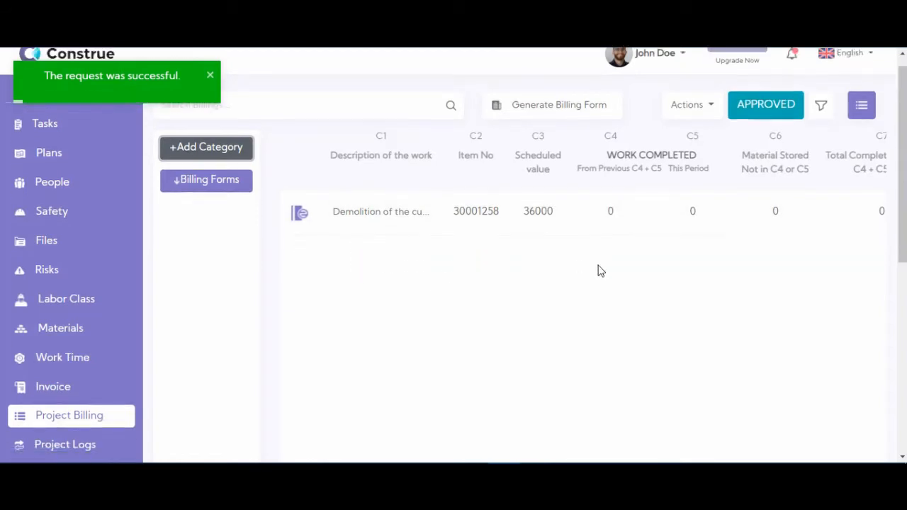
left_click_drag(534, 334, 744, 277)
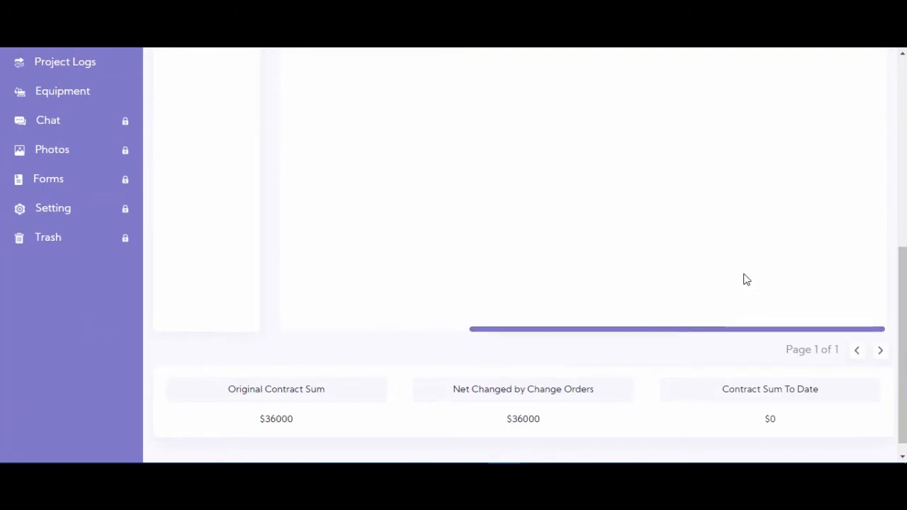
scroll(743, 277, "up", 6)
scroll(805, 186, "up", 1)
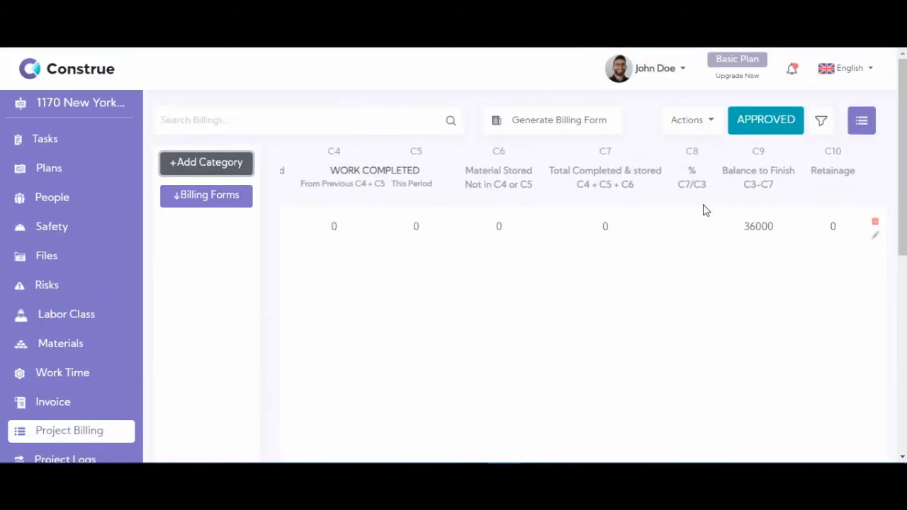
left_click(201, 171)
left_click(332, 165)
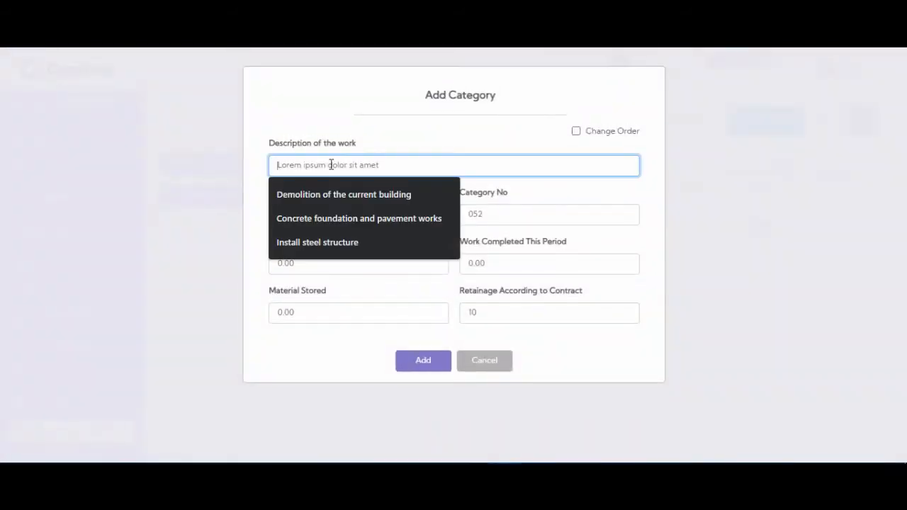
left_click(332, 217)
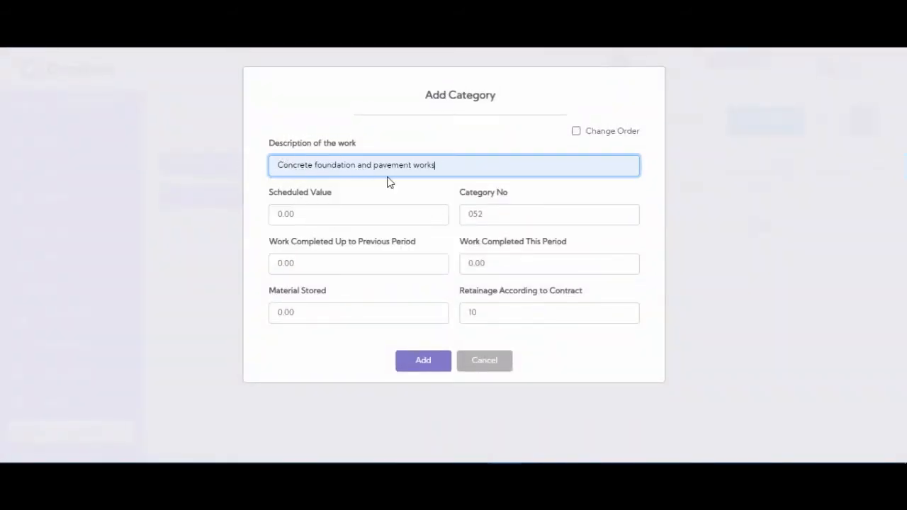
Step: Enter scheduled value 32000, category number 40000258 and zero progress, then add the line
left_click(339, 216)
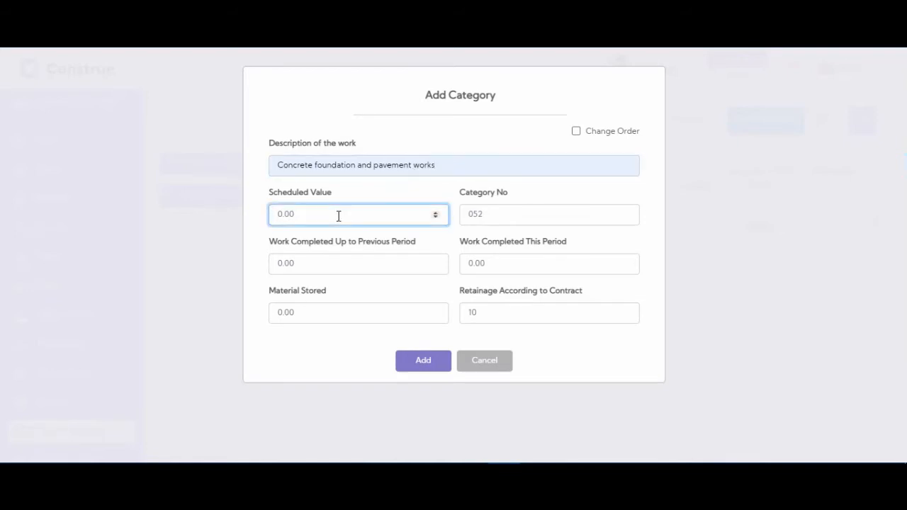
type("32000")
left_click(488, 217)
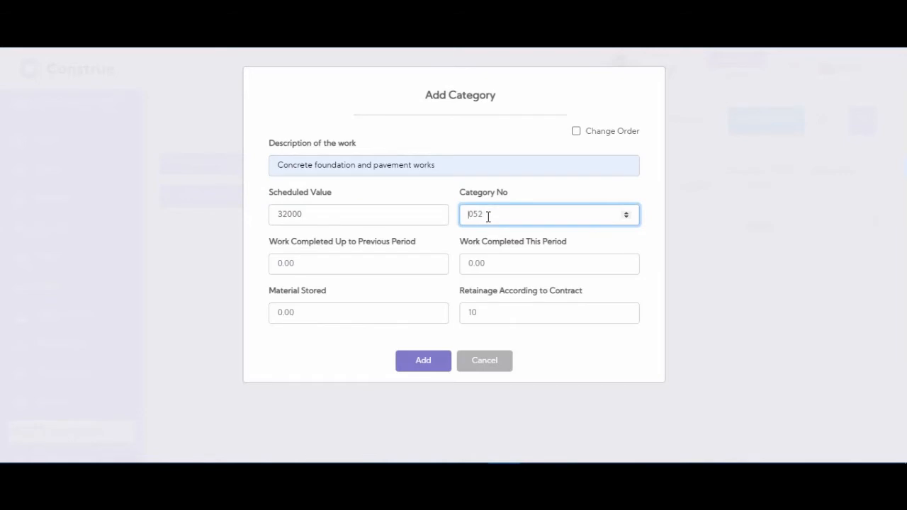
type("40000258")
left_click(359, 259)
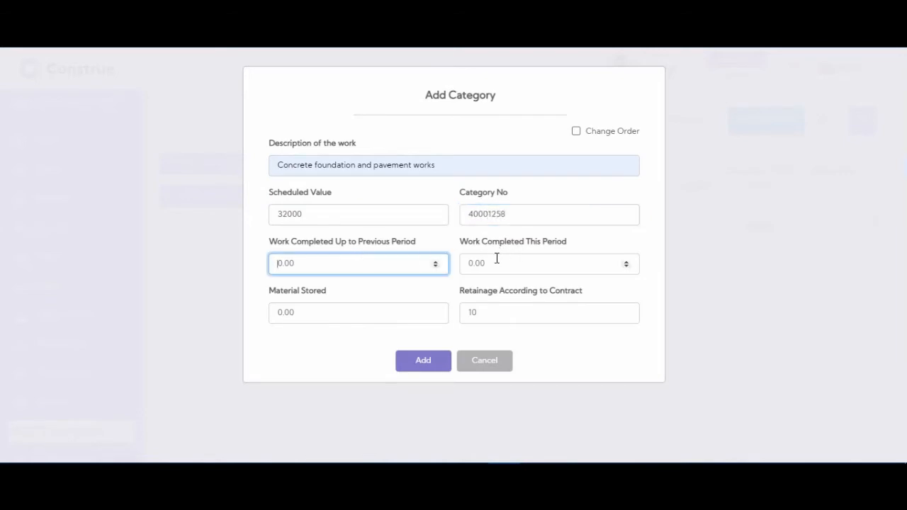
type("0")
left_click(497, 261)
type("0")
left_click(364, 314)
type("0")
left_click(490, 314)
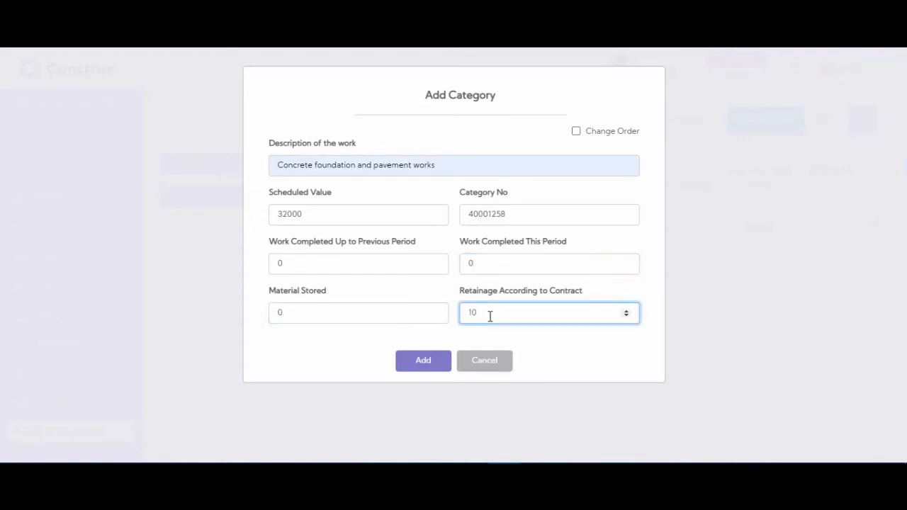
left_click(433, 363)
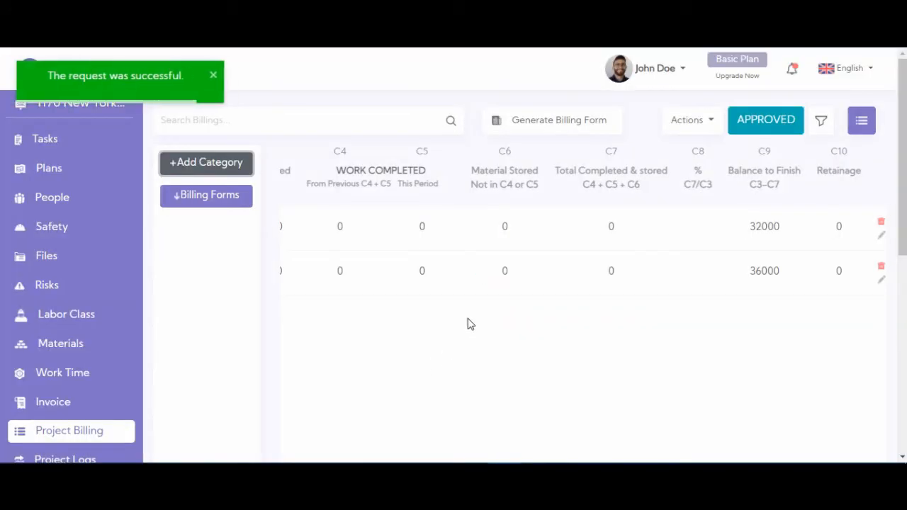
Step: Start a third category 'Install steel structure' with scheduled value 56000 and item number 50002374
left_click(215, 163)
left_click(341, 164)
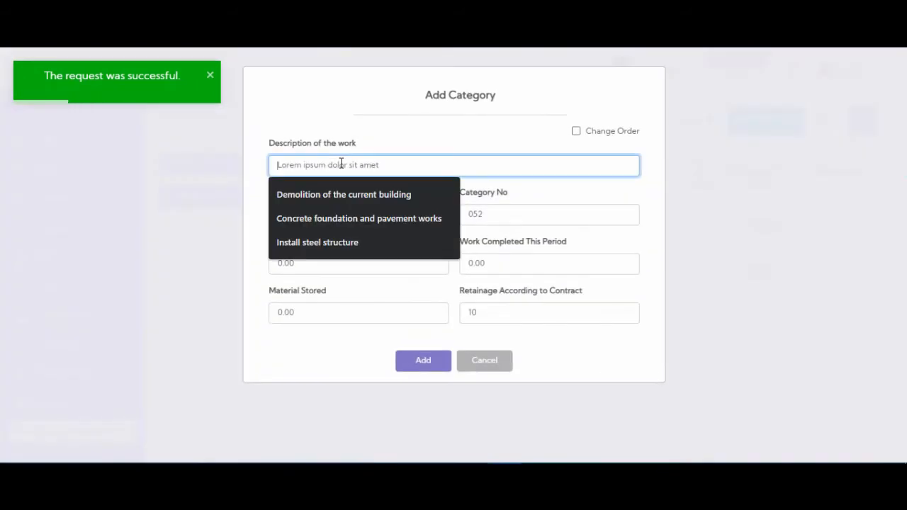
left_click(345, 242)
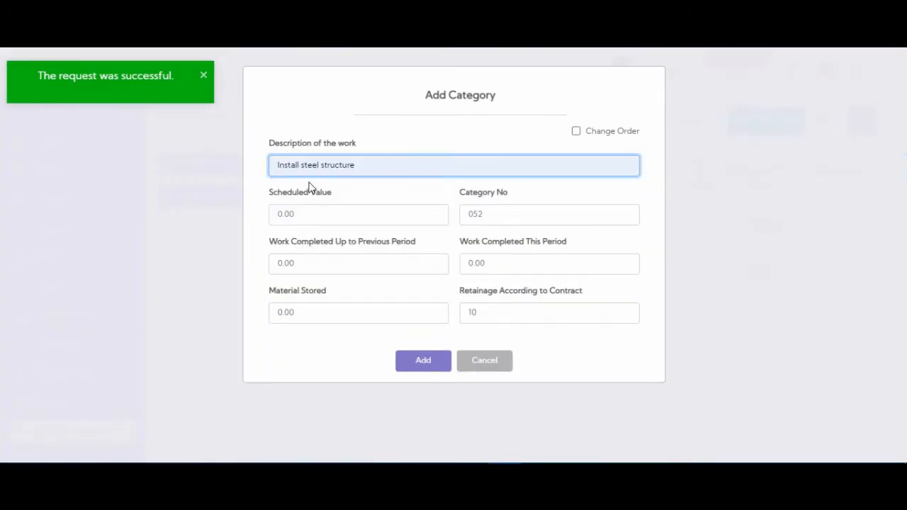
left_click(316, 221)
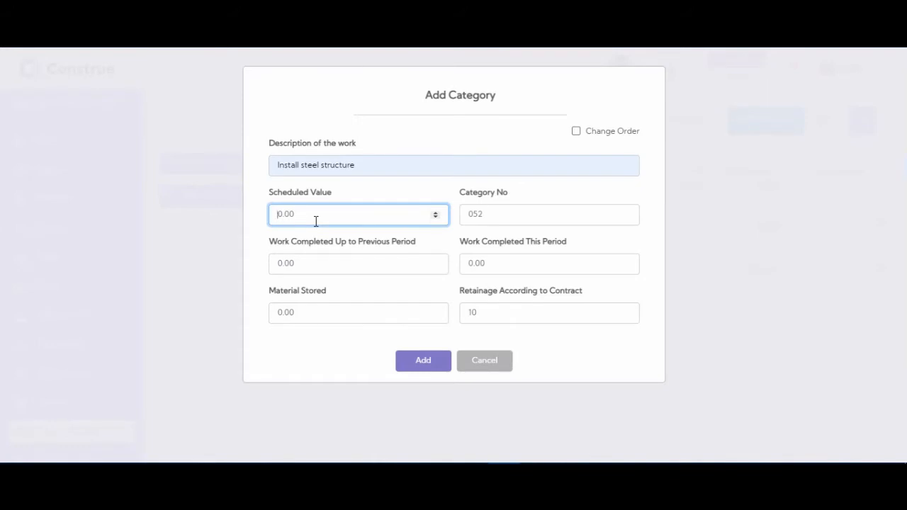
type("56000")
left_click(504, 214)
type("5")
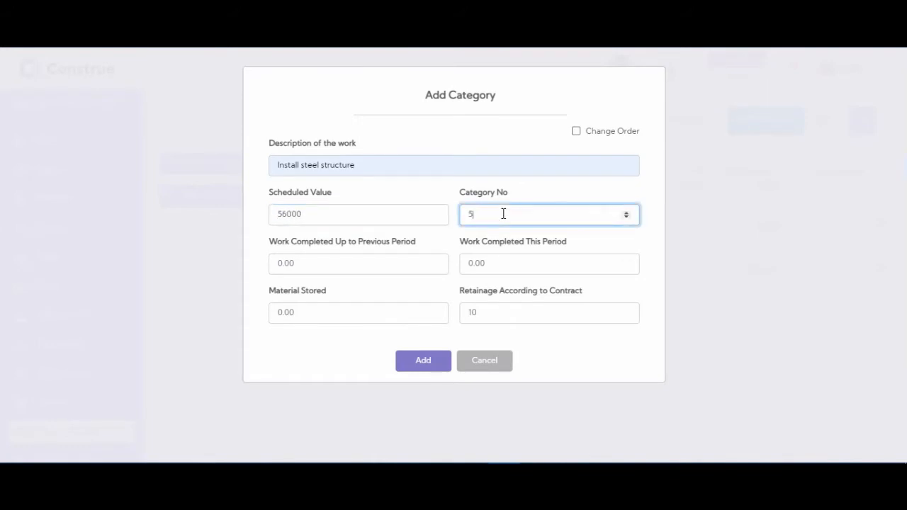
type("0002374")
Step: Enter zero previous, current and stored amounts with retainage 10, and add the line
left_click(363, 257)
type("0")
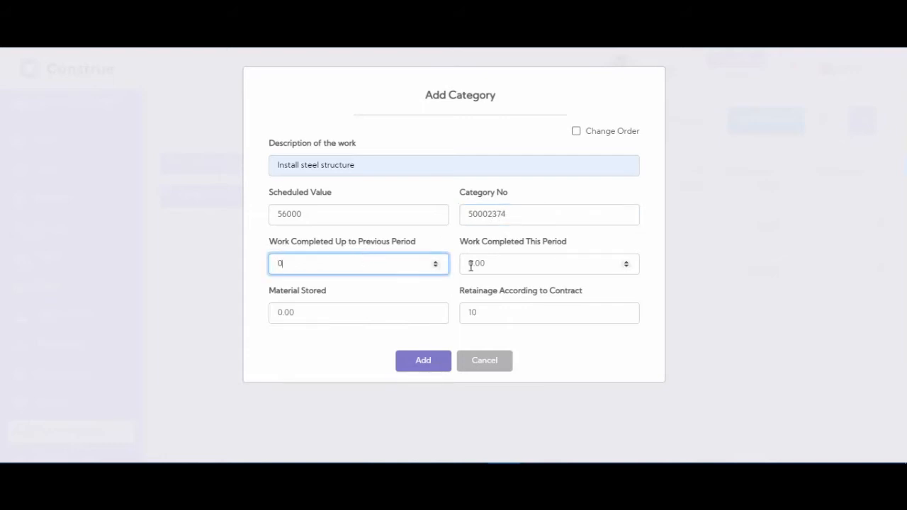
left_click(470, 263)
type("0")
left_click(352, 310)
type("0")
left_click(542, 313)
type("10")
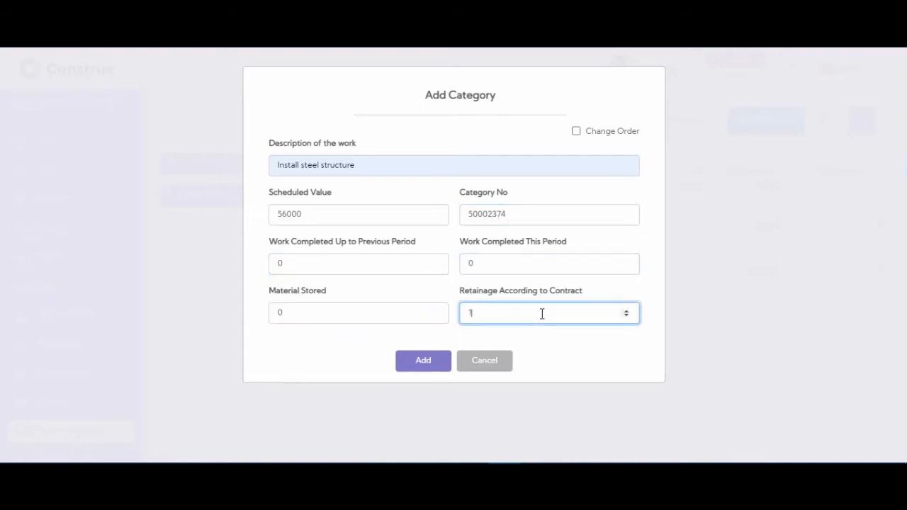
left_click(434, 362)
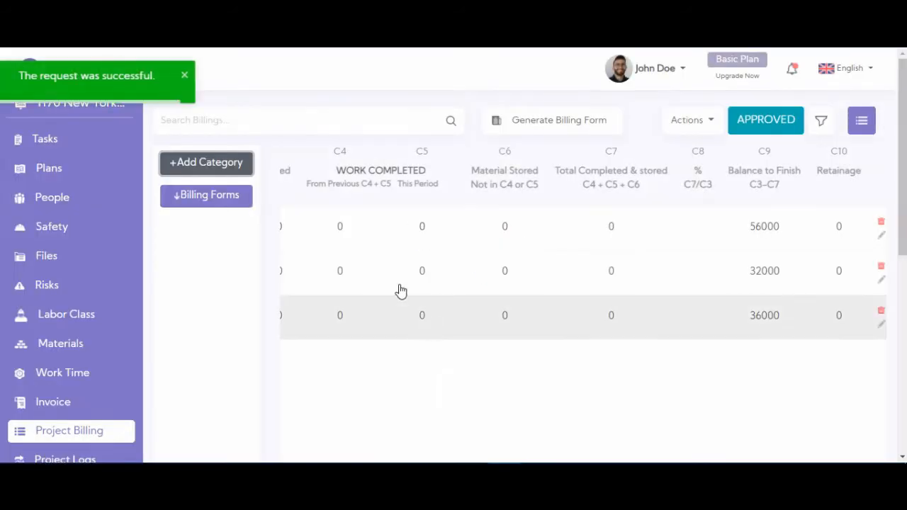
scroll(549, 274, "down", 1)
scroll(549, 273, "down", 6)
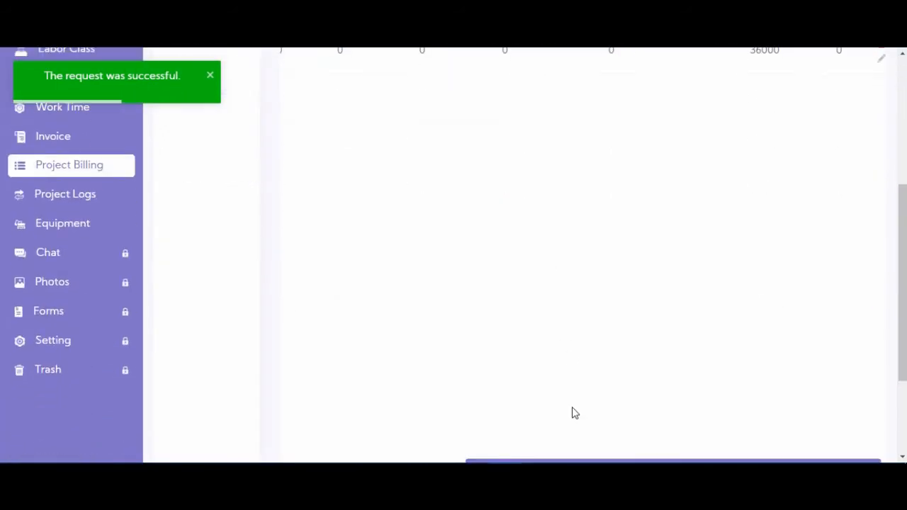
scroll(563, 362, "up", 5)
scroll(578, 283, "up", 2)
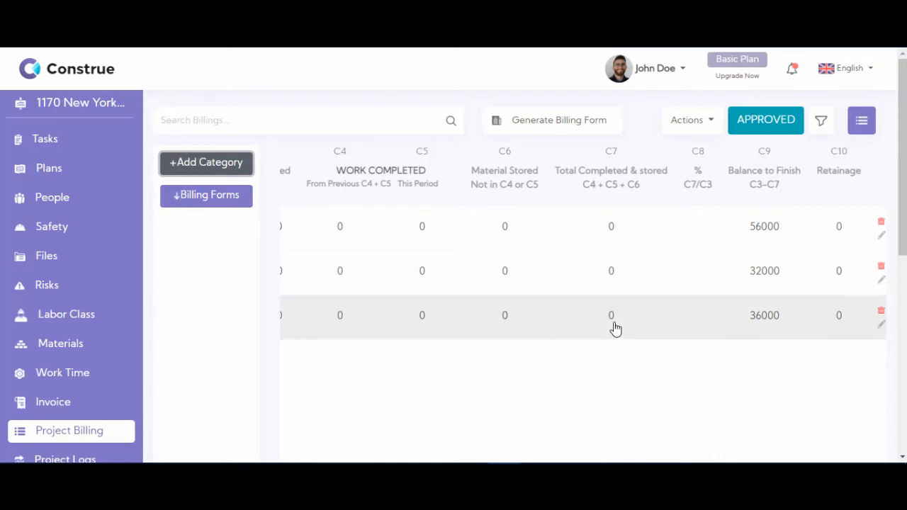
left_click(881, 326)
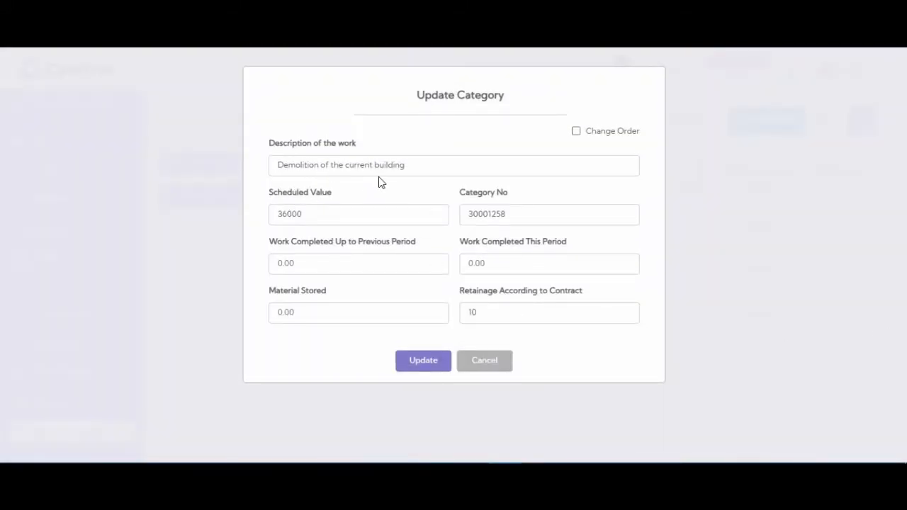
Step: Update the Demolition line with 36000 completed this period and zero previous work and stored material
left_click(489, 266)
type("36")
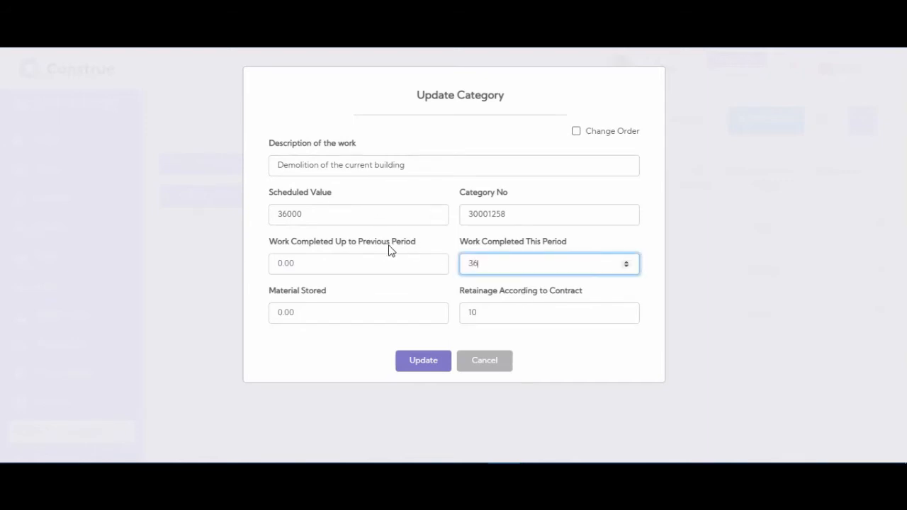
type("000")
left_click(347, 265)
type("0")
left_click(333, 313)
type("0")
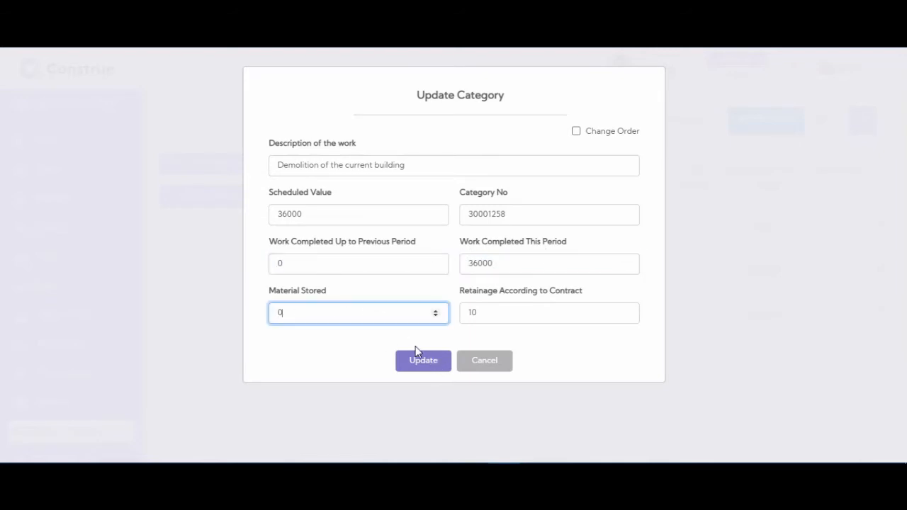
left_click(488, 312)
type("10")
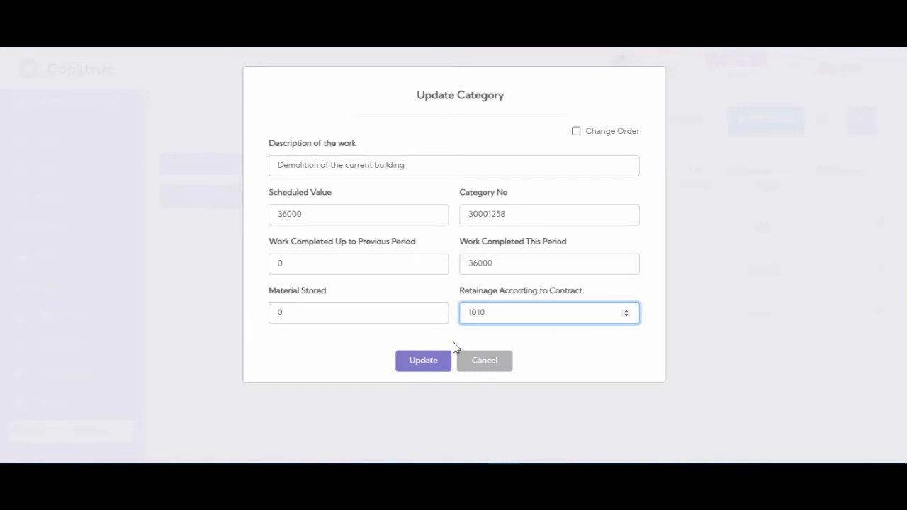
type("0")
left_click(428, 368)
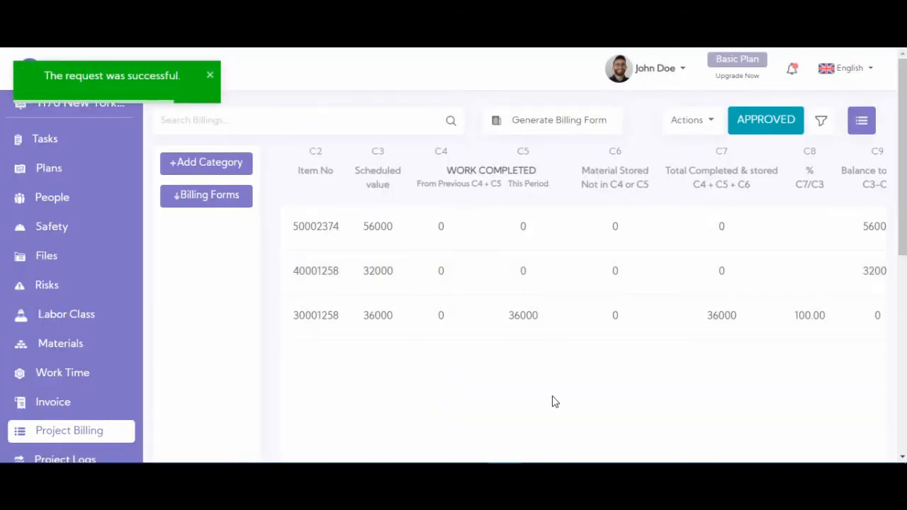
scroll(553, 401, "down", 3)
scroll(580, 399, "down", 2)
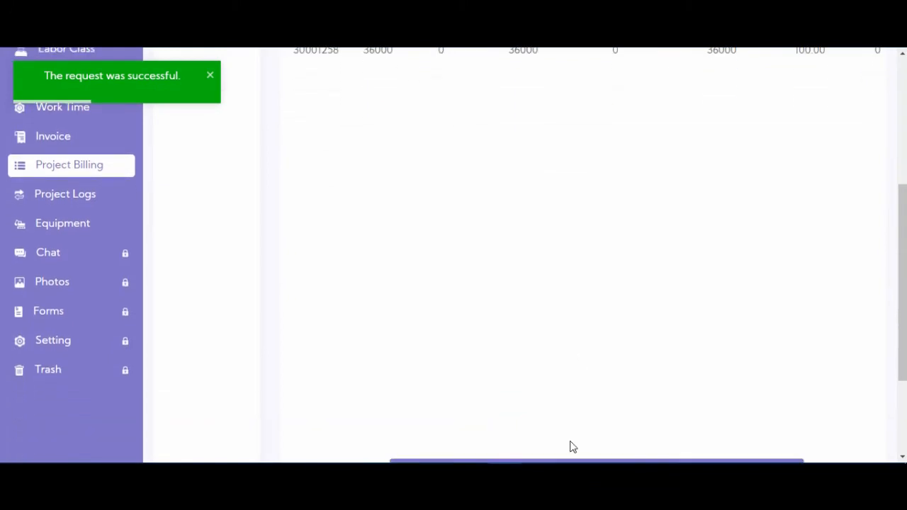
scroll(755, 262, "up", 5)
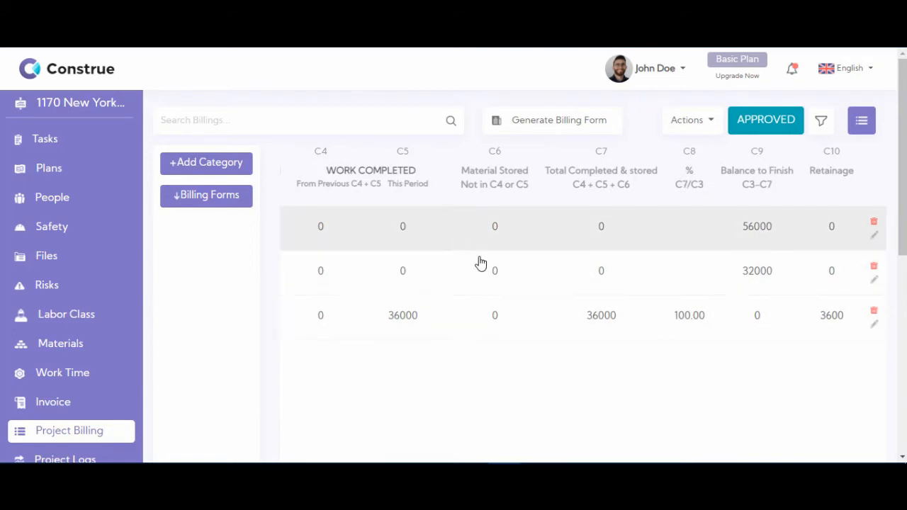
Step: Update the Concrete foundation line with 20000 this period, 5000 stored material and 0 previous work
left_click(873, 284)
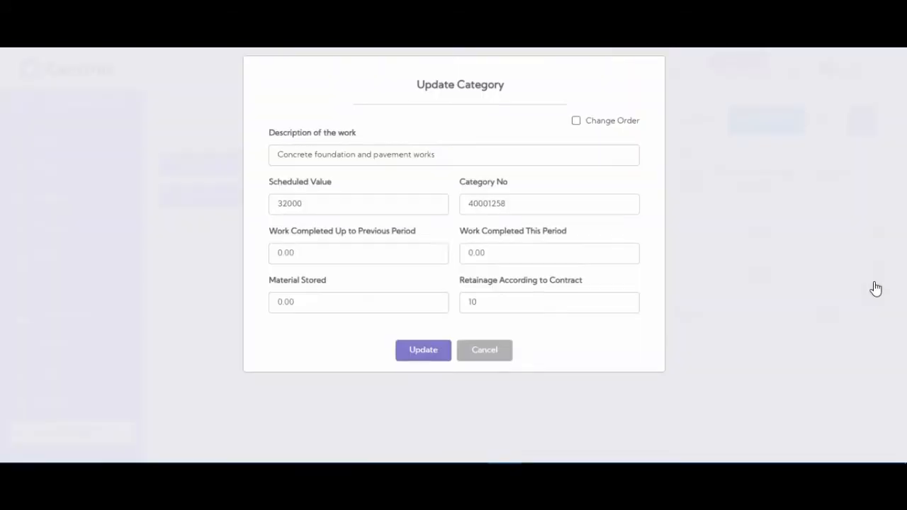
left_click(502, 270)
type("20000")
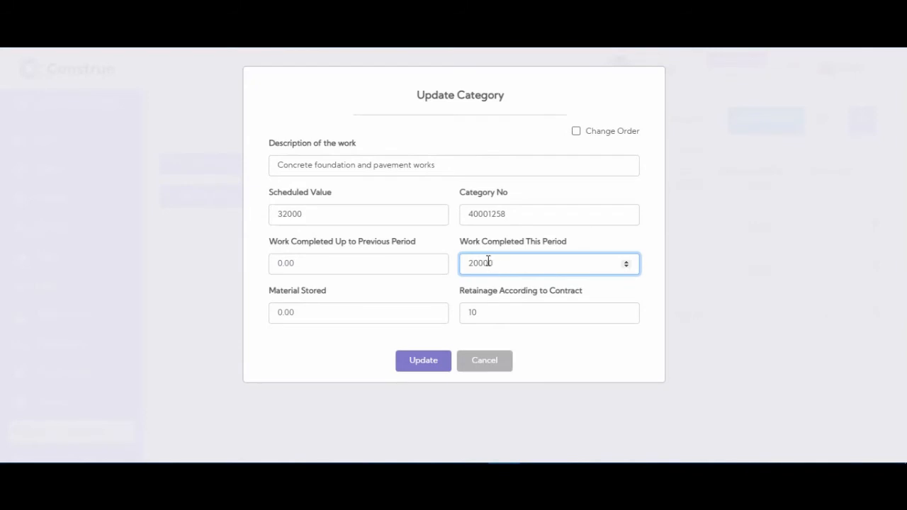
left_click(320, 316)
type("5000")
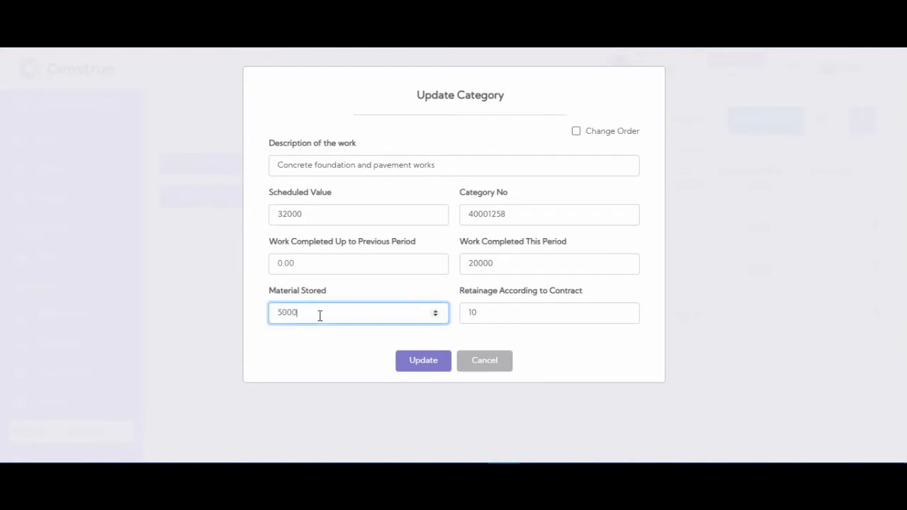
left_click(352, 260)
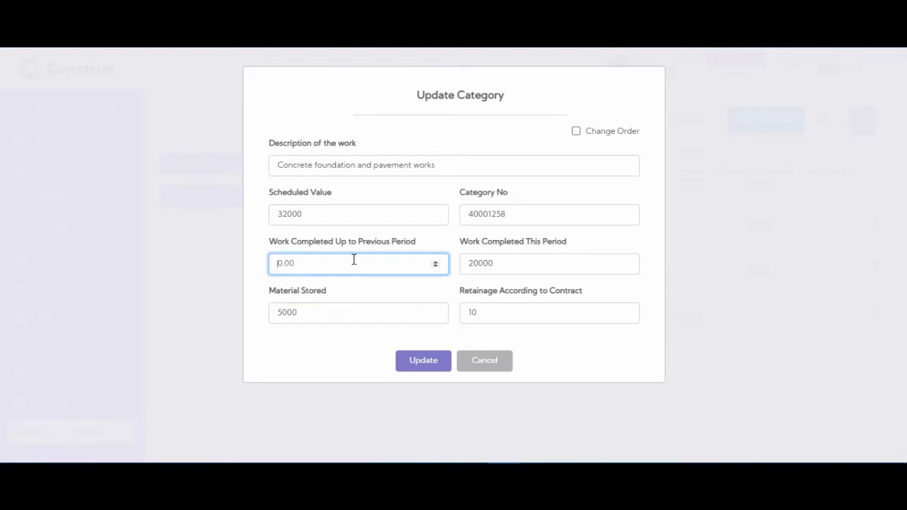
type("0")
left_click(489, 313)
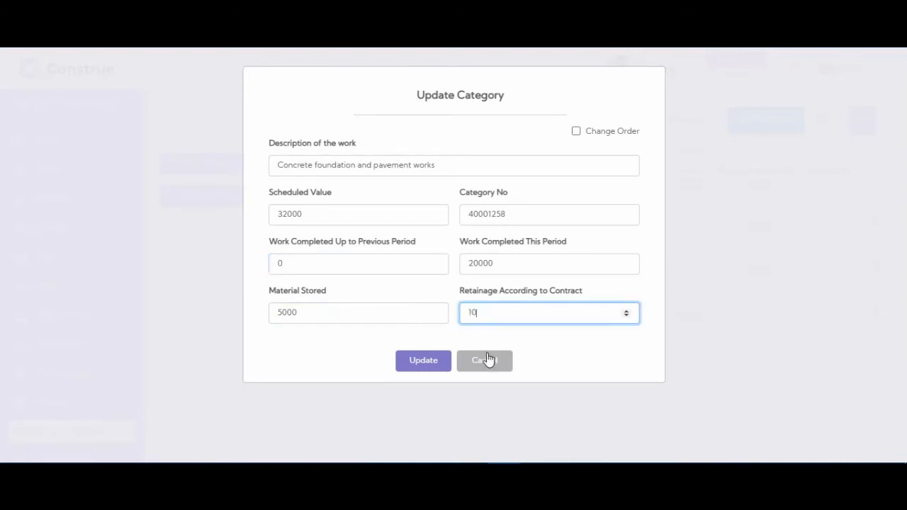
left_click(432, 367)
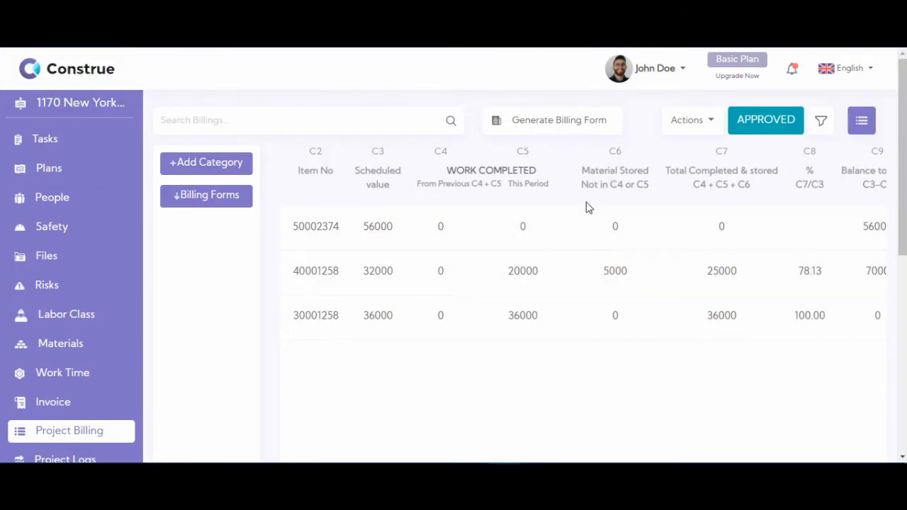
Step: Generate the Contractor's Application & Certification for Payment form from the billing forms list
left_click(542, 128)
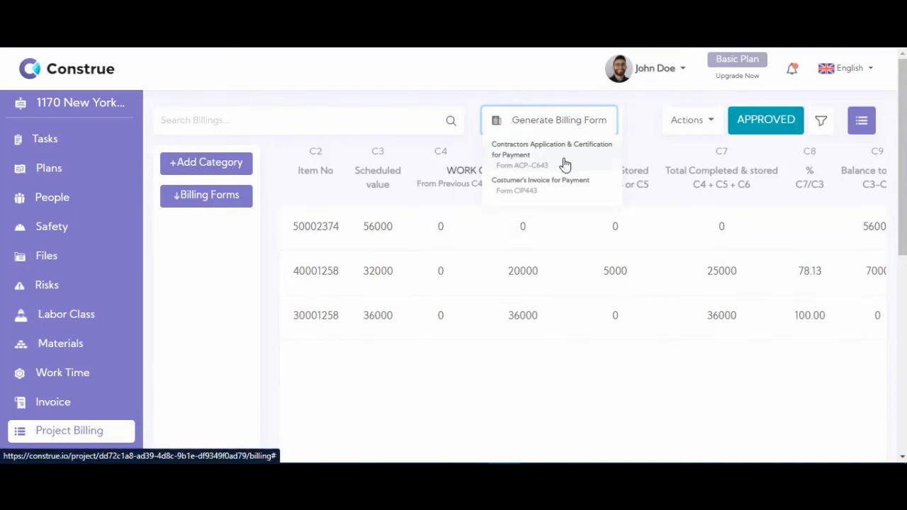
left_click(551, 156)
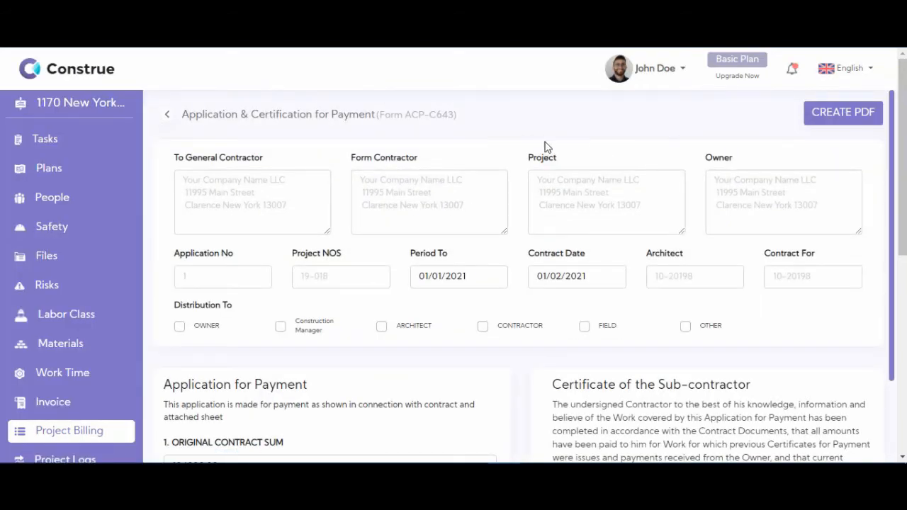
scroll(494, 147, "down", 15)
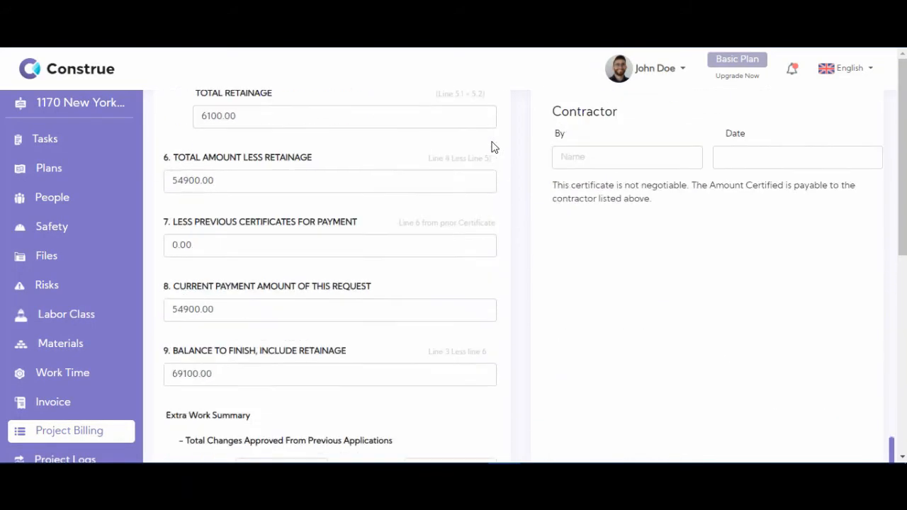
scroll(494, 146, "up", 15)
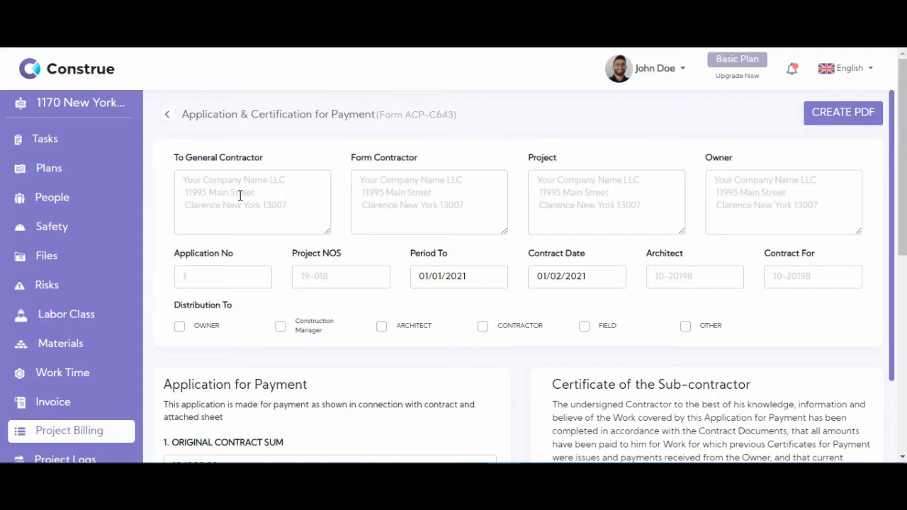
Step: Enter 'Your Company New York City New York A' as general contractor, plus the contractor and project details
left_click(240, 196)
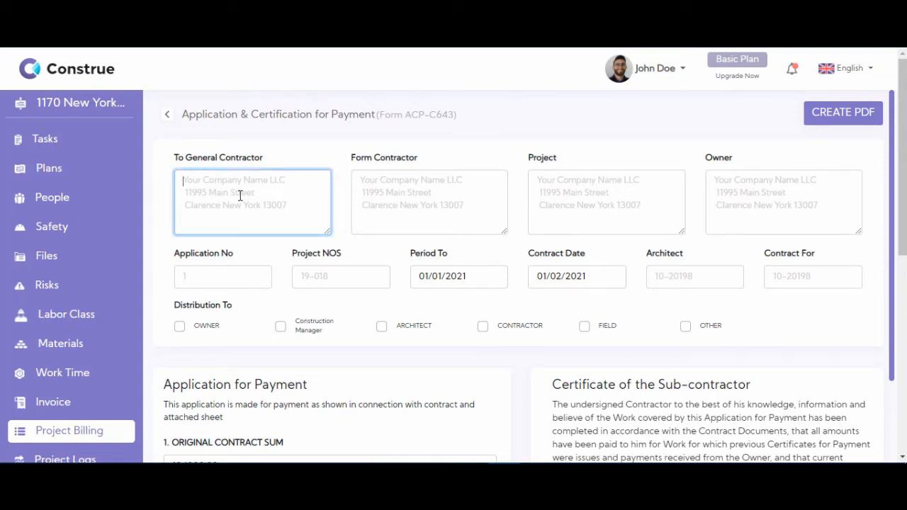
type("Your Company ")
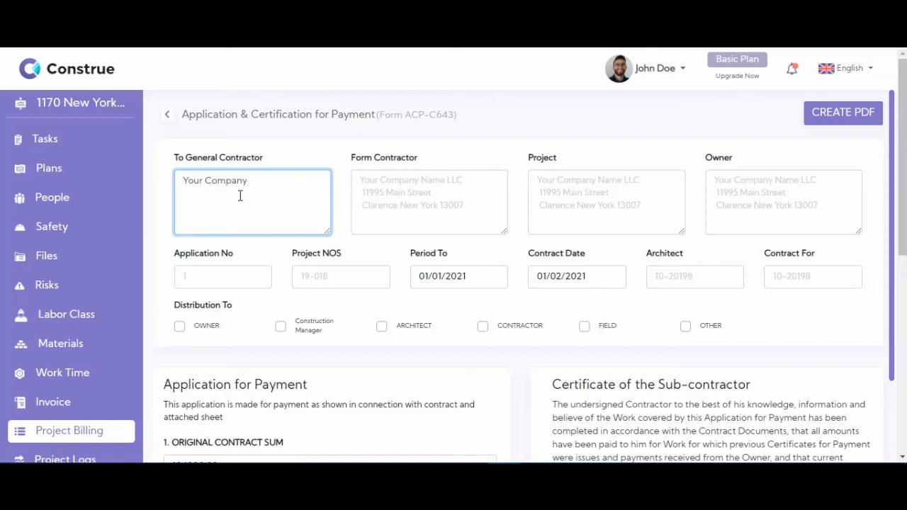
type("New Y")
type("ork City New York a")
left_click_drag(231, 211, 227, 209)
type("Ave")
left_click(428, 204)
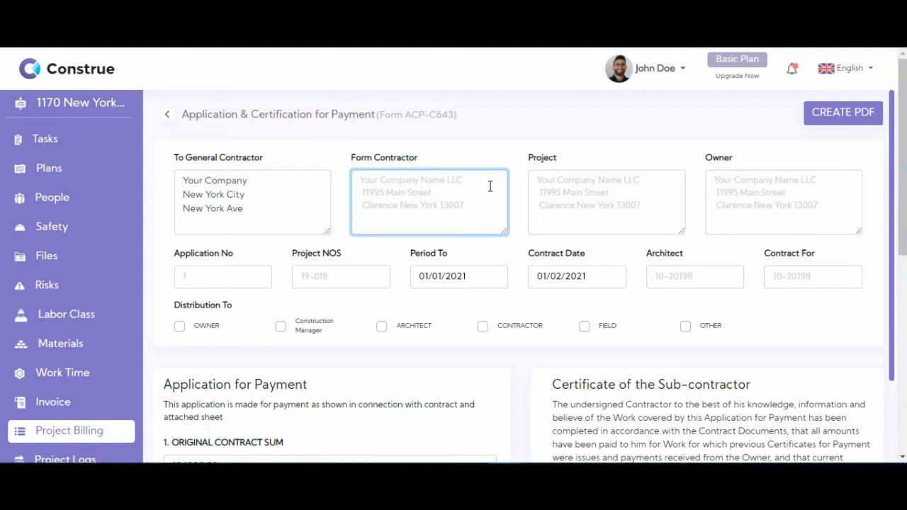
type("My Company")
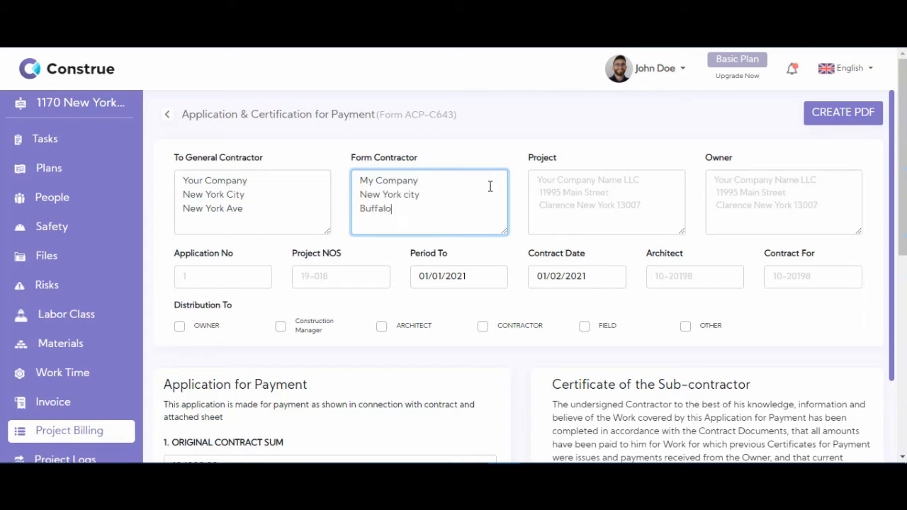
left_click(586, 192)
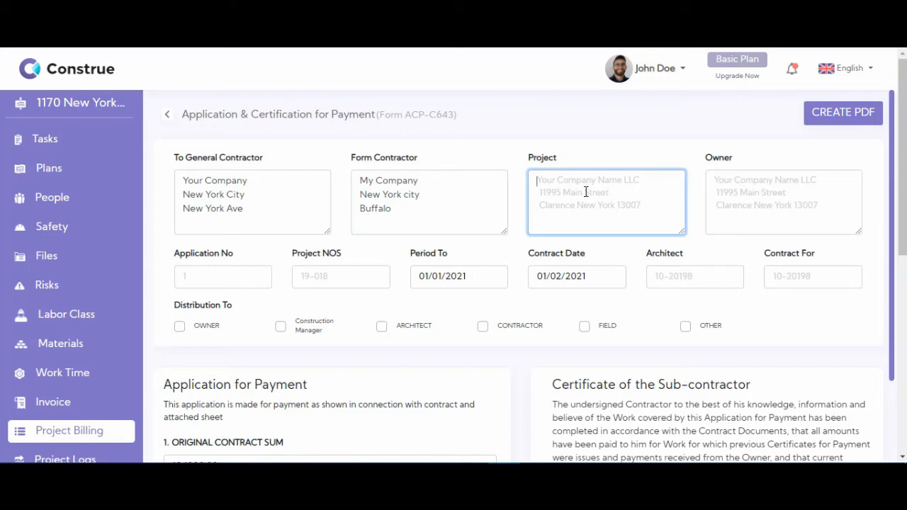
type("West 52nd street")
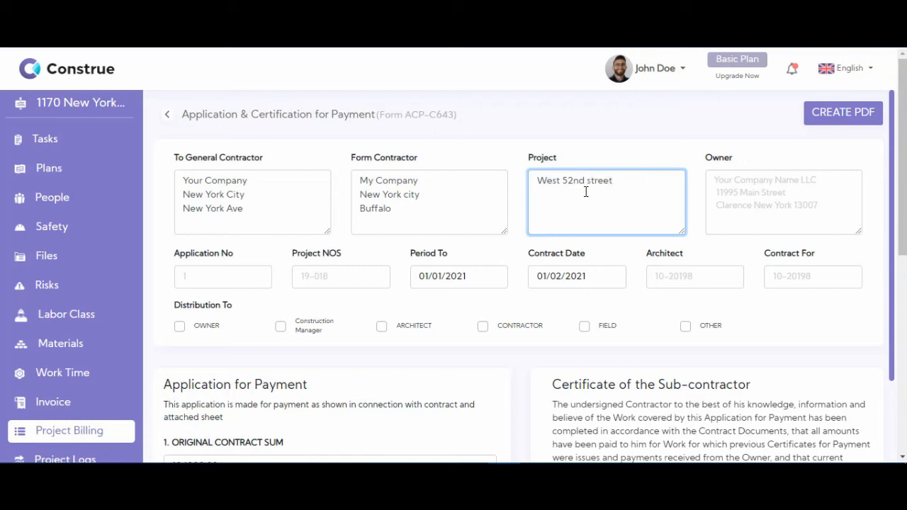
Step: Copy the general contractor's details into the Owner box
left_click(744, 204)
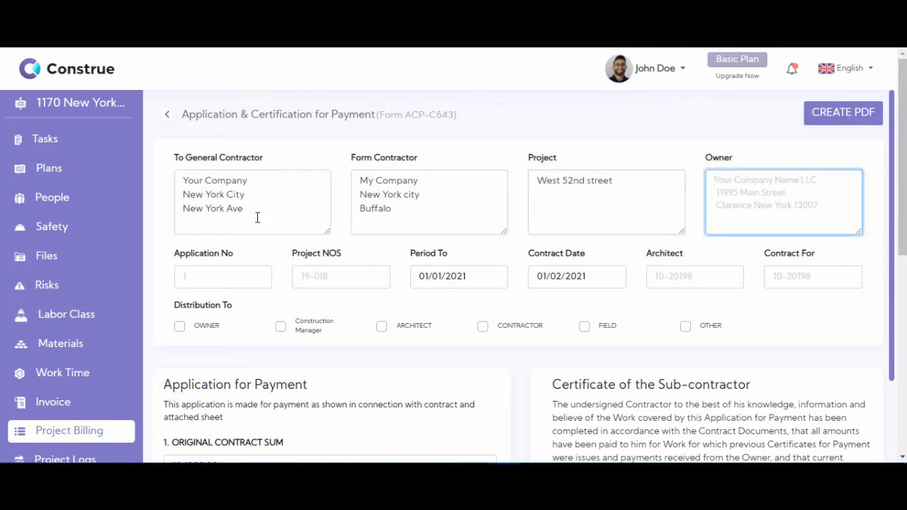
left_click_drag(258, 217, 149, 166)
key("ctrl+c")
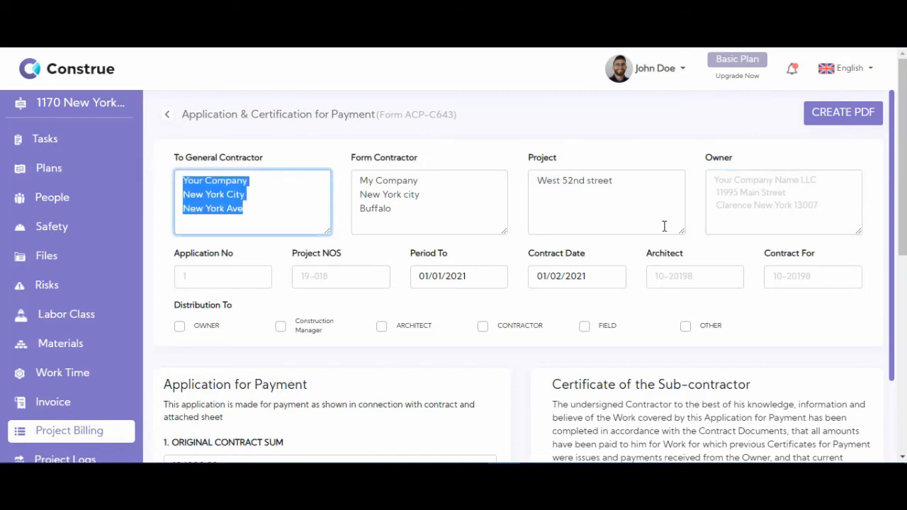
left_click(747, 219)
key("ctrl+v")
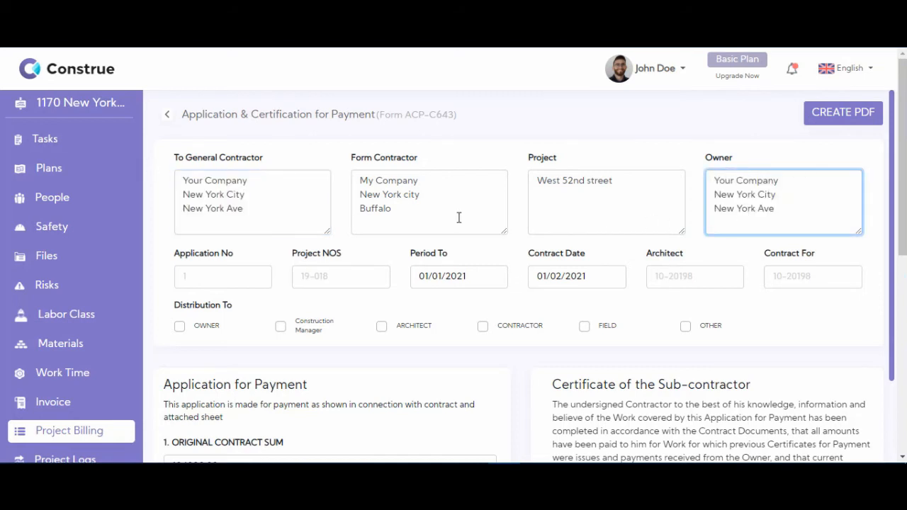
Step: Set Application No to 1 and Project NOS to 19-025
left_click(199, 274)
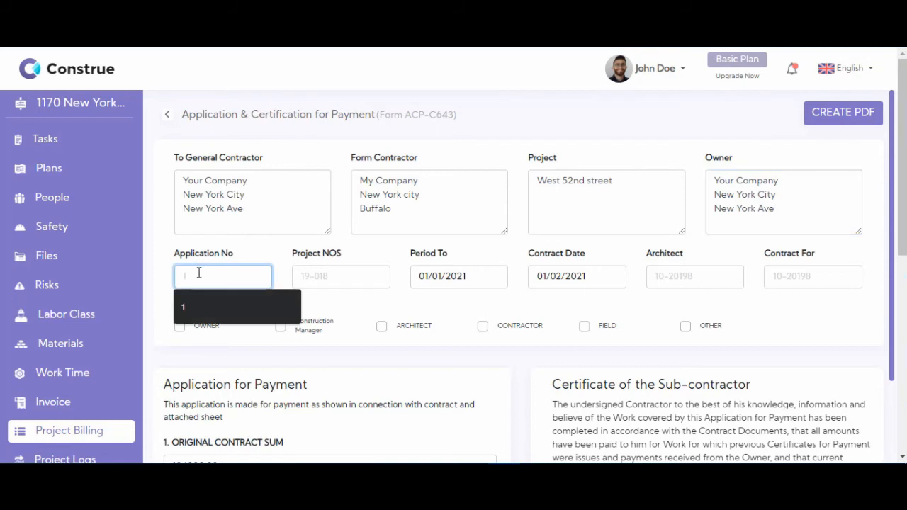
left_click(208, 309)
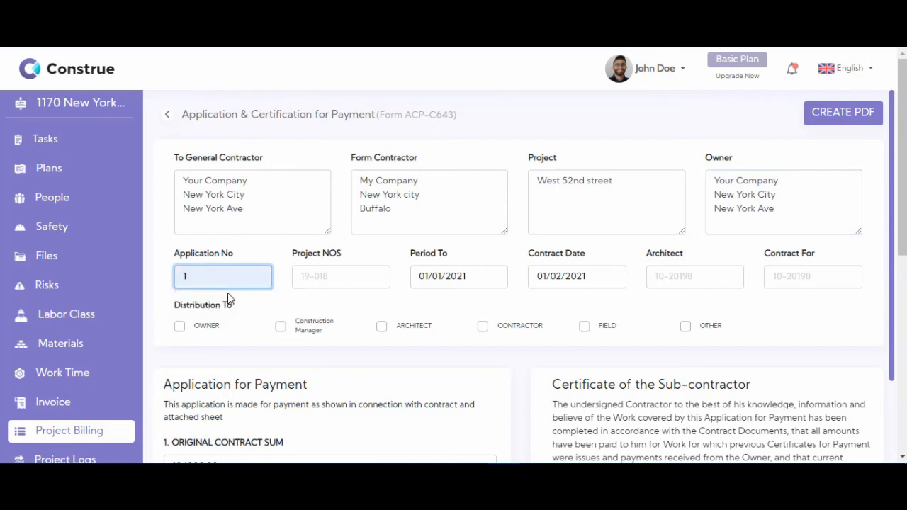
left_click(335, 282)
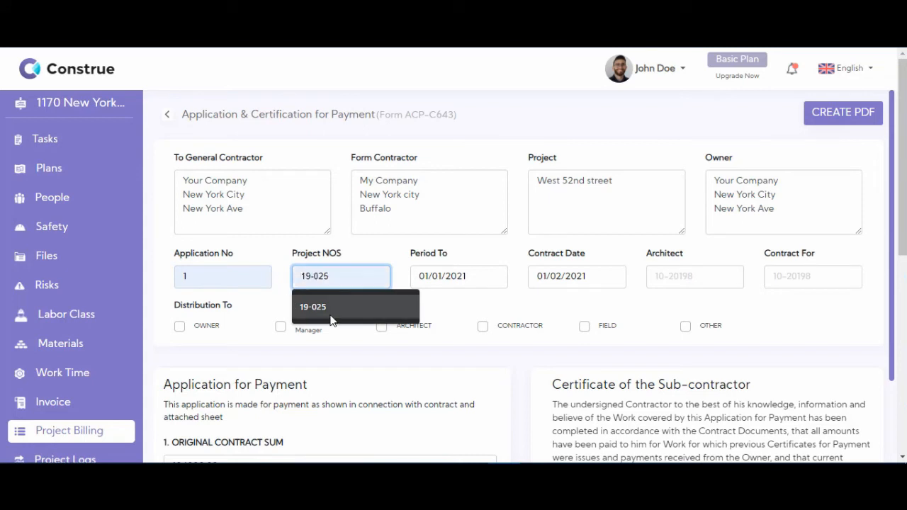
left_click(331, 315)
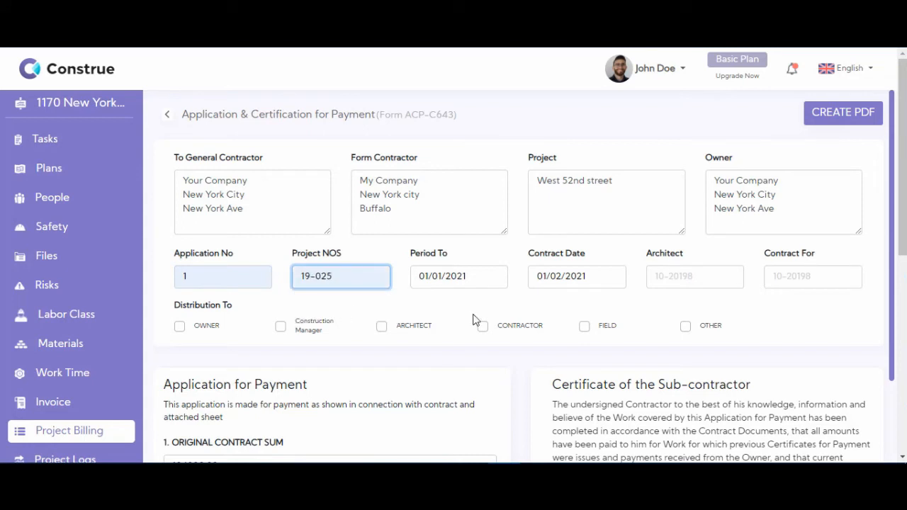
Step: Set the contract date to 02/01/2021, choose the suggested architect, and enter '-' for Contract For
left_click(464, 278)
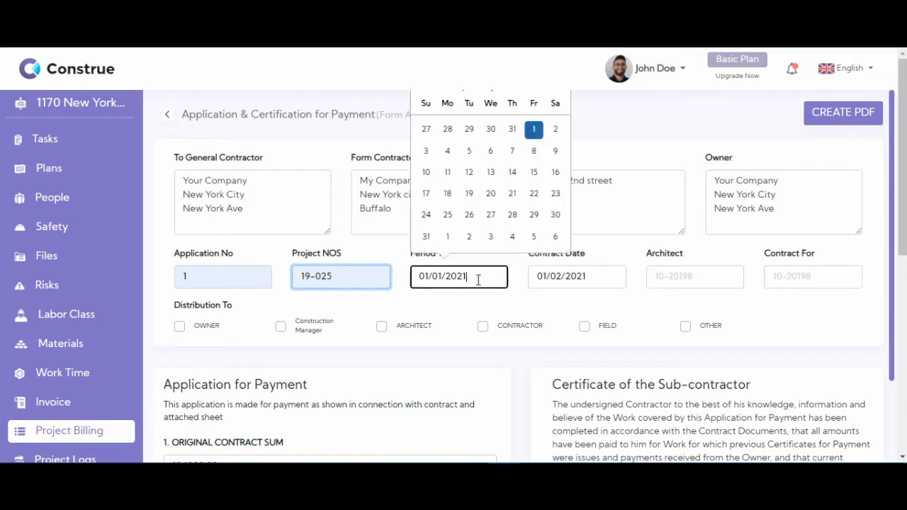
left_click(567, 279)
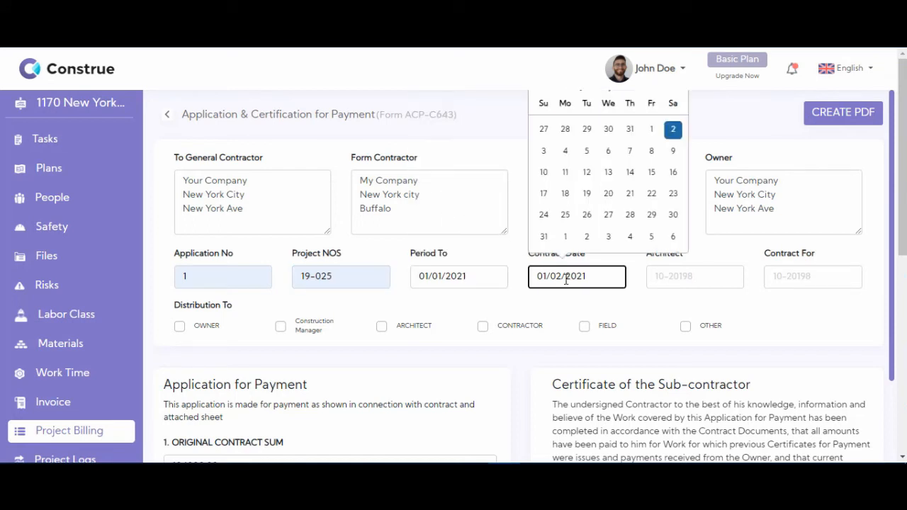
left_click(565, 236)
left_click(675, 285)
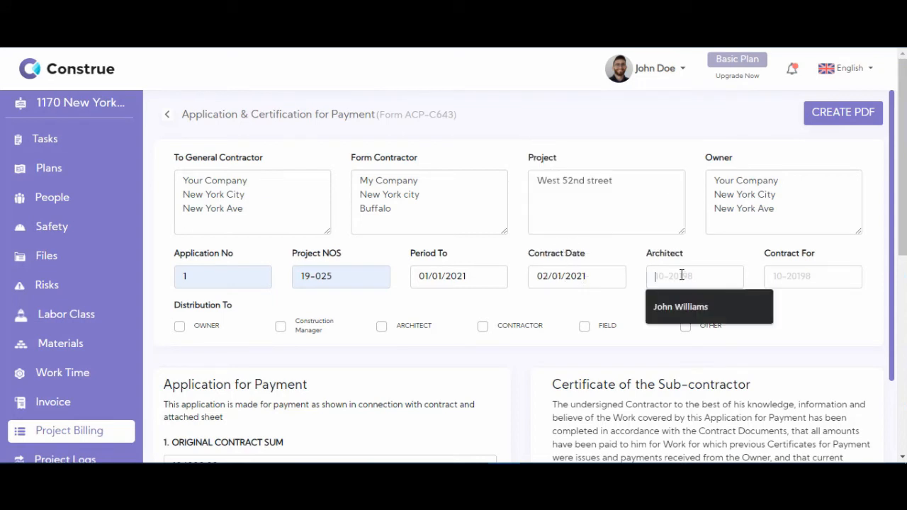
left_click(696, 310)
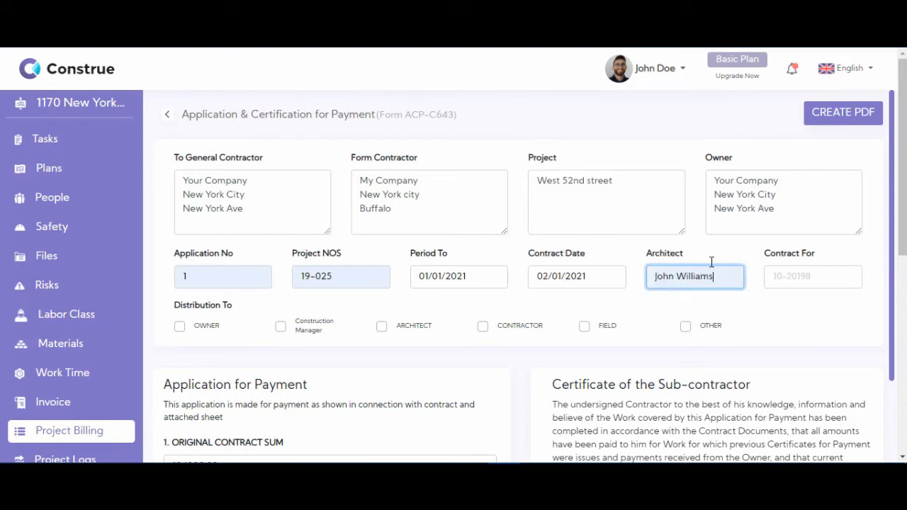
left_click(804, 281)
type("-")
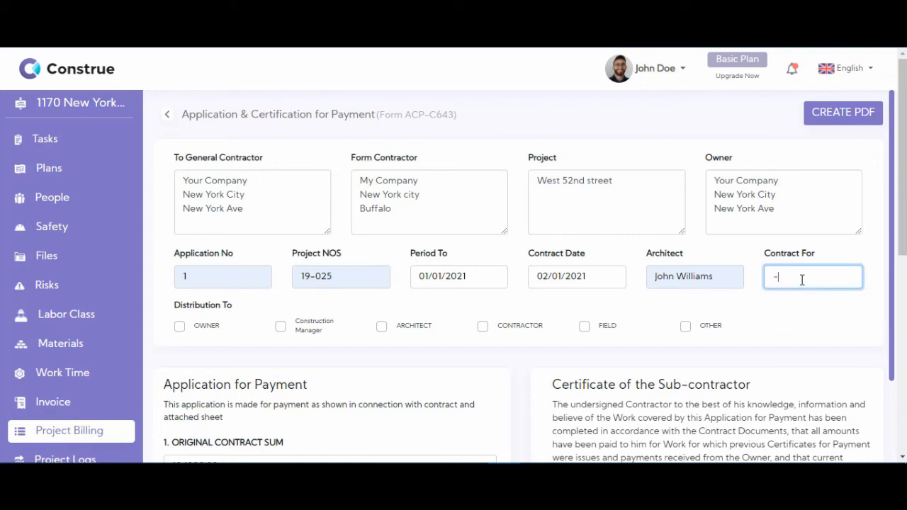
scroll(801, 280, "down", 1)
Step: Tick Owner, Construction Manager and Architect for distribution, leaving Contractor, Field and Other unticked
left_click(770, 242)
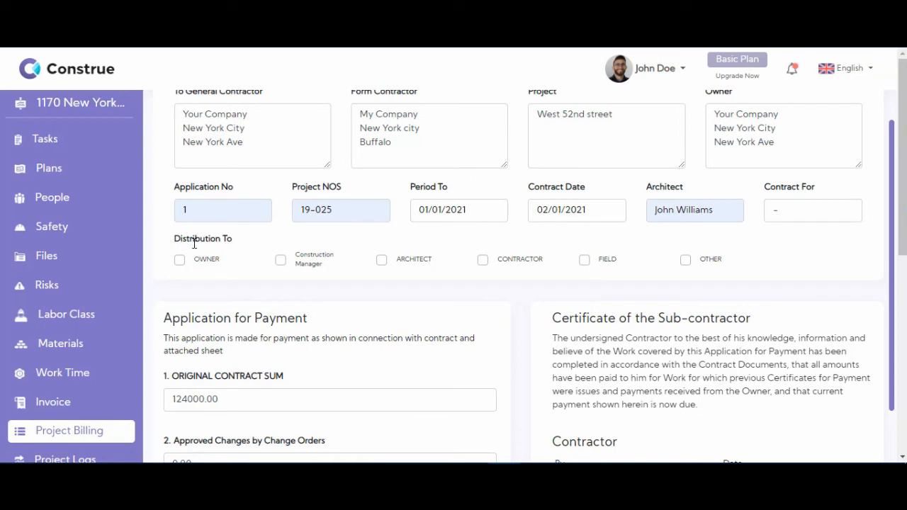
left_click(181, 260)
left_click(281, 264)
left_click(485, 260)
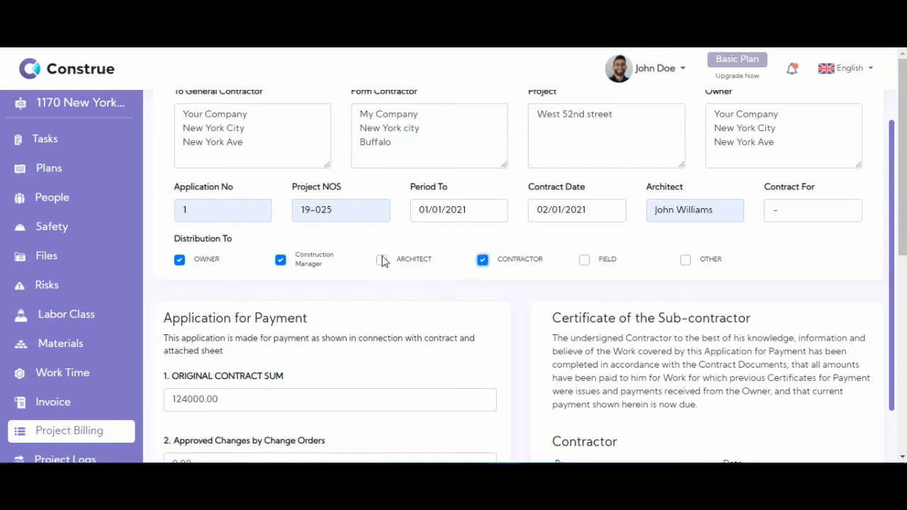
left_click(382, 261)
left_click(585, 261)
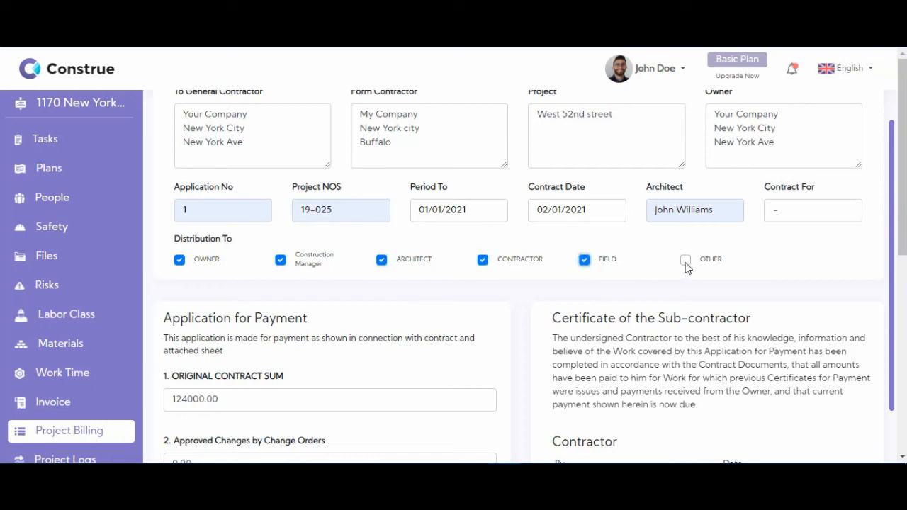
left_click(685, 262)
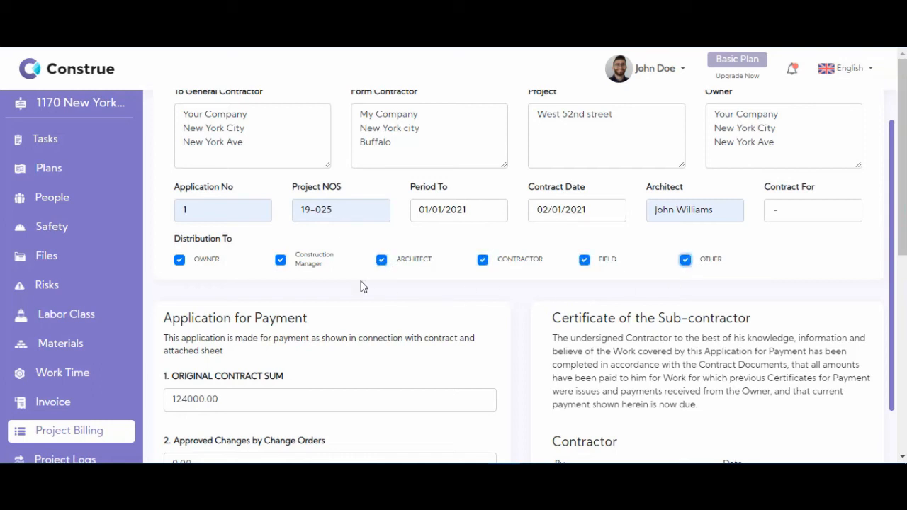
left_click(684, 262)
left_click(584, 260)
left_click(481, 261)
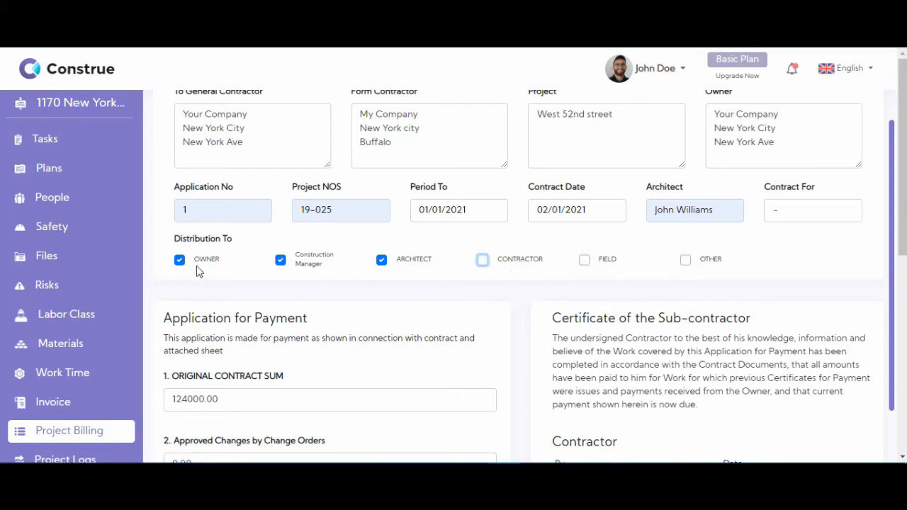
scroll(199, 271, "down", 1)
scroll(258, 236, "down", 1)
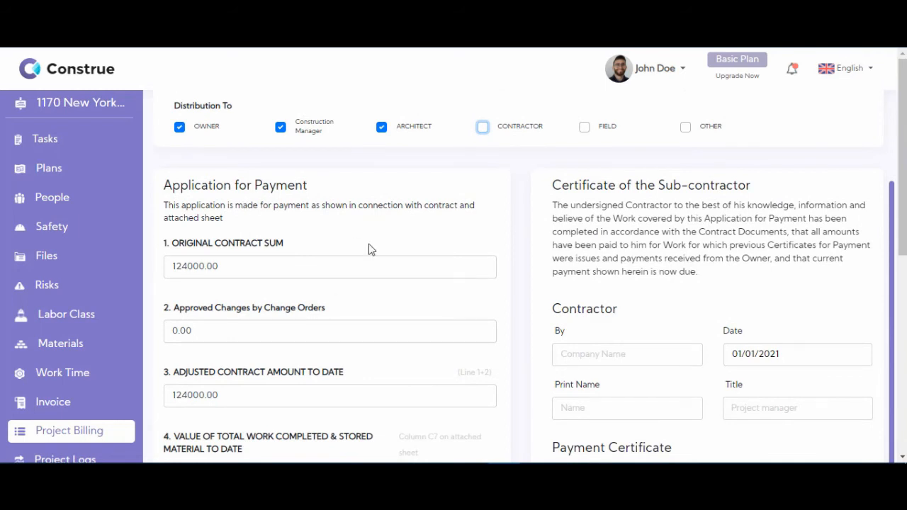
scroll(367, 248, "down", 1)
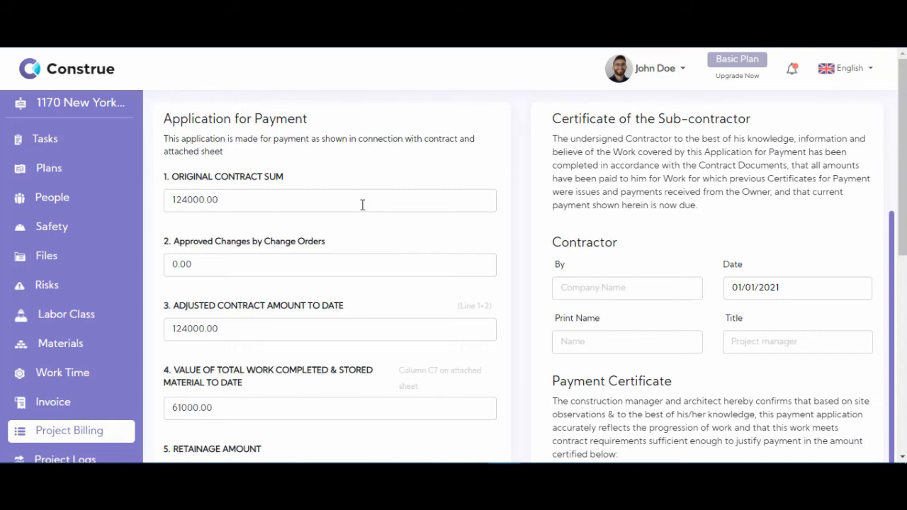
scroll(331, 203, "down", 1)
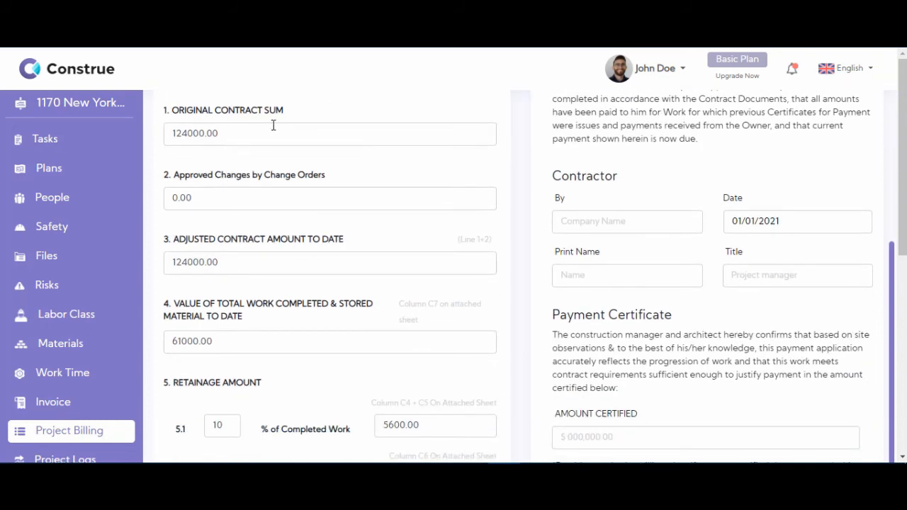
scroll(253, 128, "down", 1)
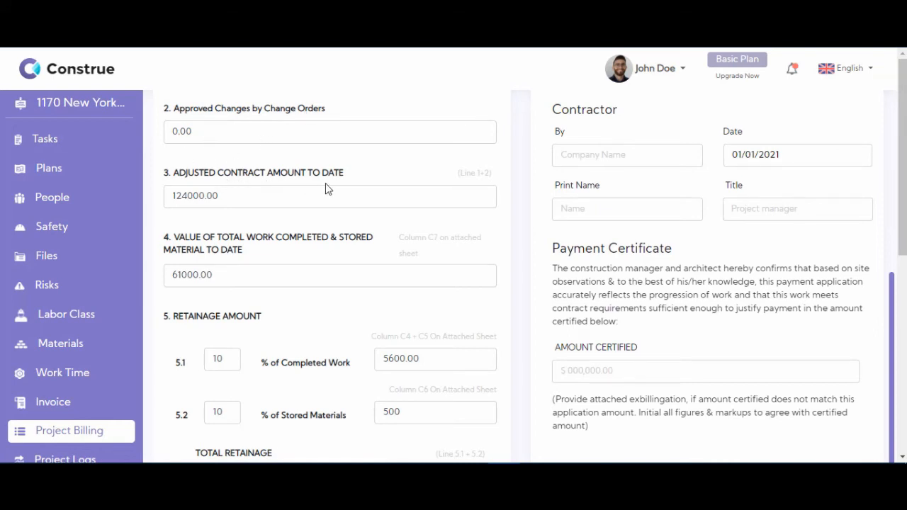
scroll(311, 188, "down", 1)
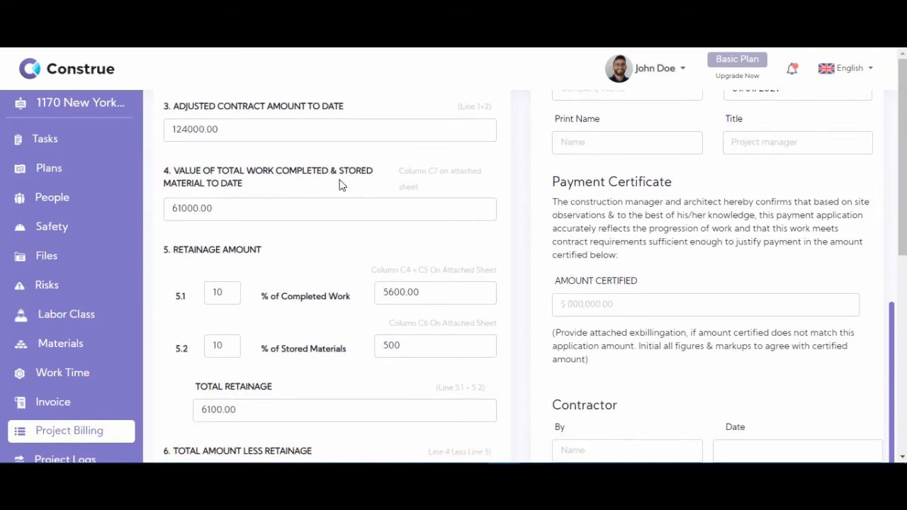
scroll(206, 195, "down", 1)
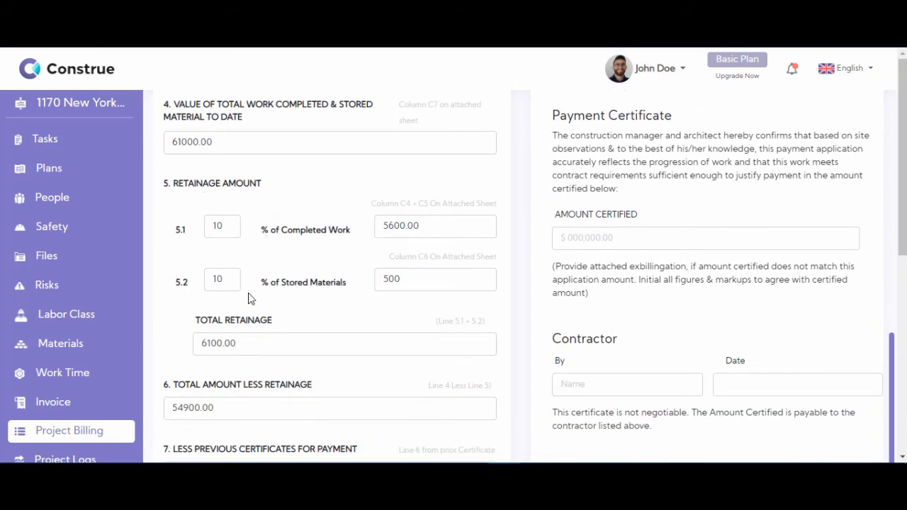
scroll(258, 241, "down", 1)
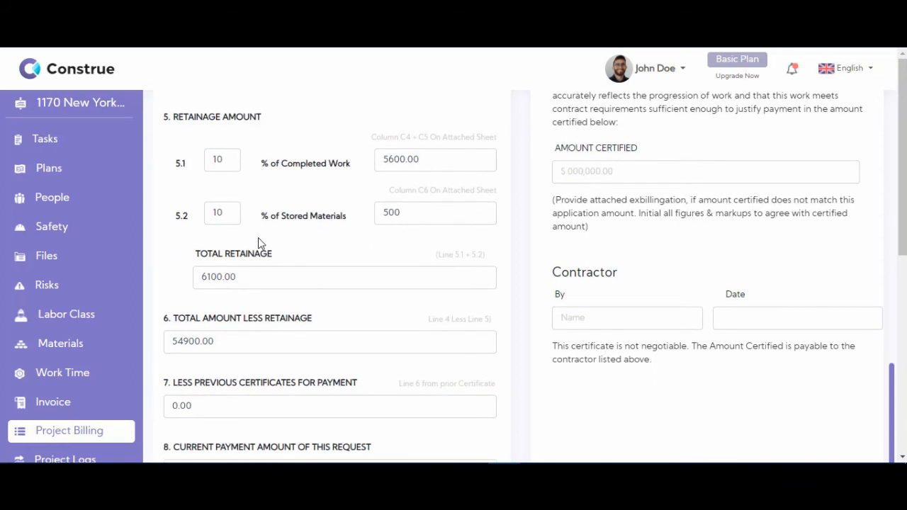
scroll(258, 241, "down", 2)
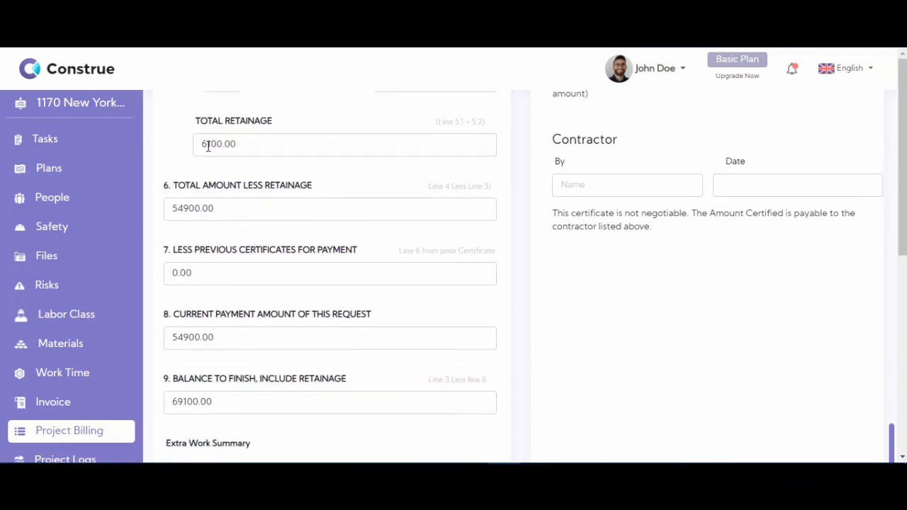
scroll(287, 261, "down", 1)
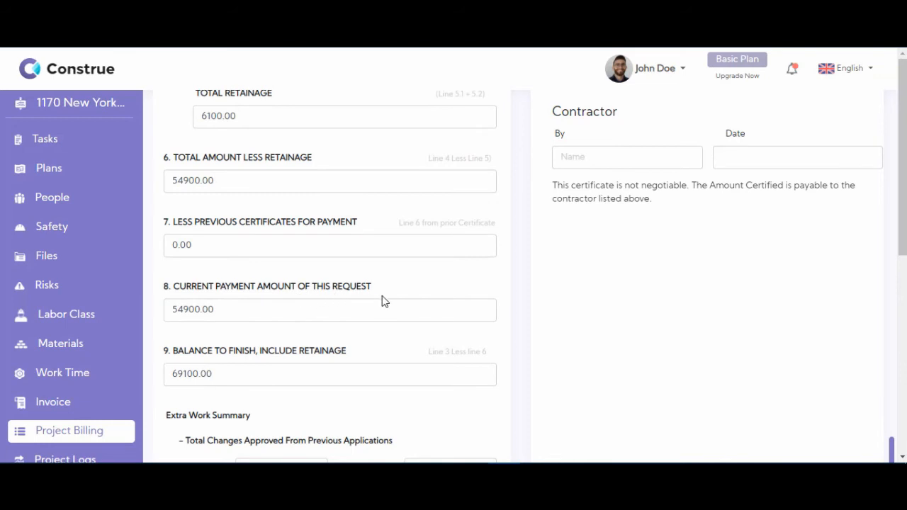
scroll(423, 264, "down", 3)
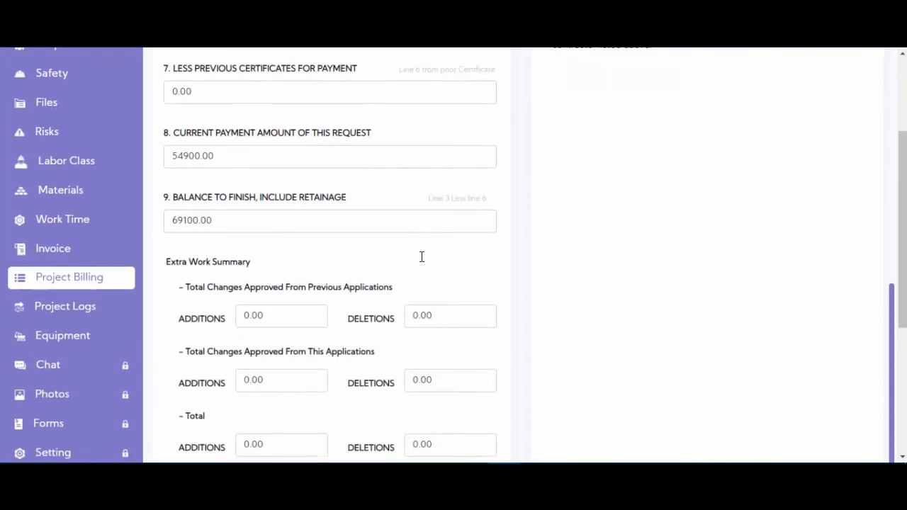
scroll(590, 273, "up", 3)
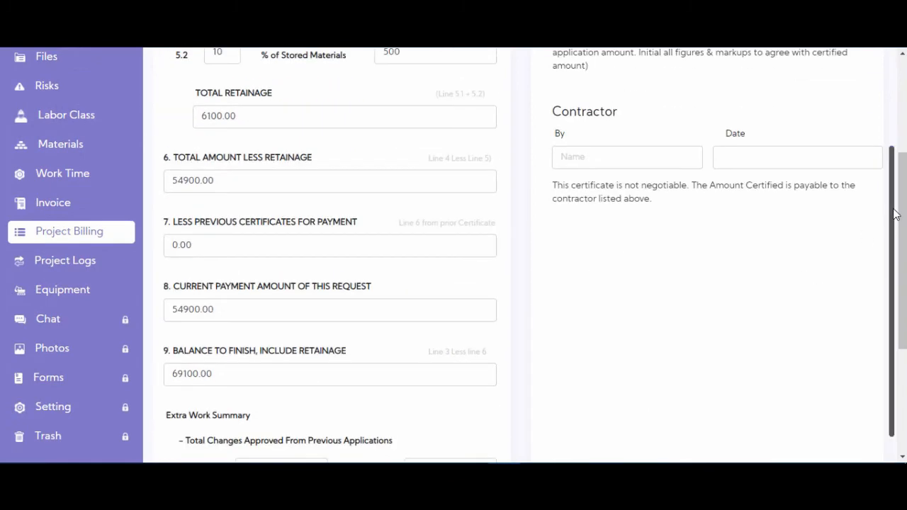
left_click_drag(893, 213, 894, 82)
scroll(895, 85, "up", 3)
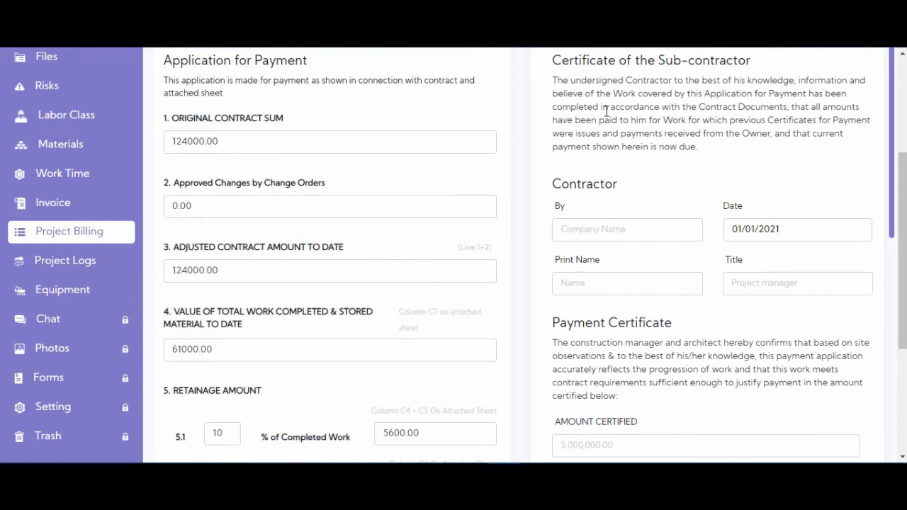
scroll(662, 277, "up", 1)
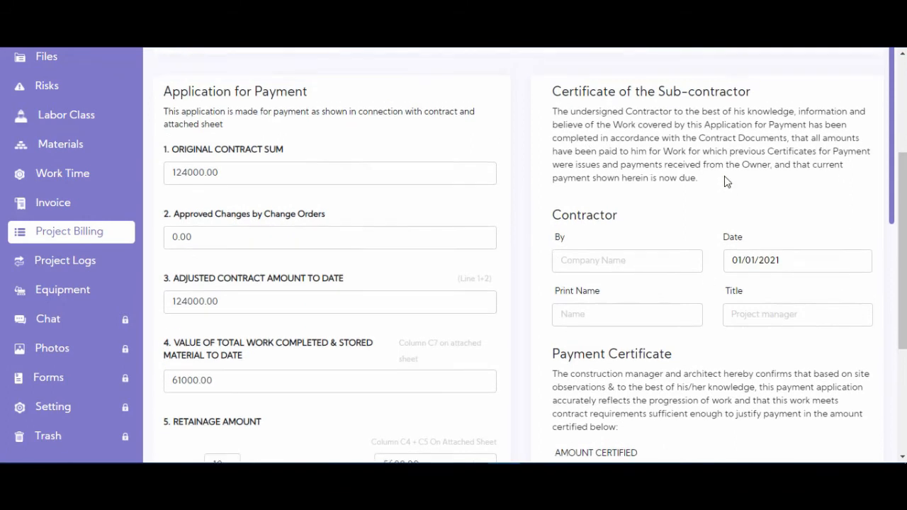
Step: Set the certificate's contractor to My Company and choose the suggested signer's printed name
left_click(600, 295)
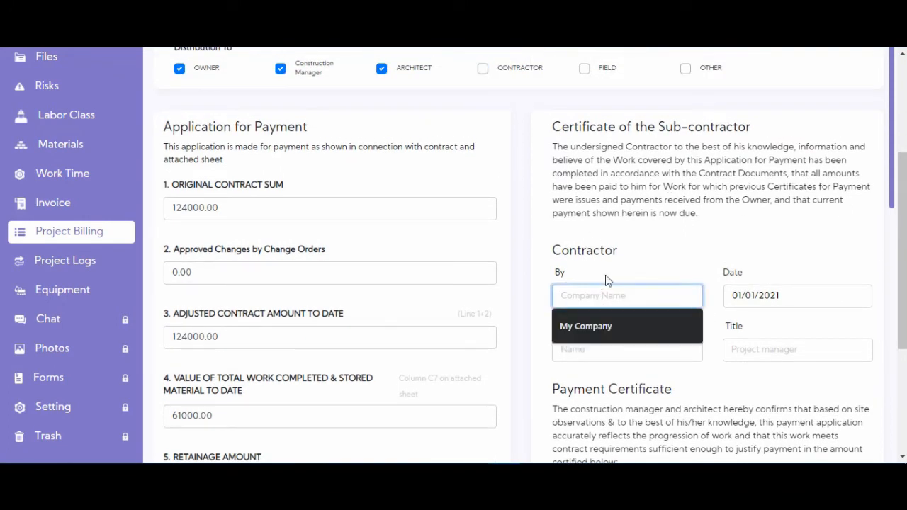
left_click(601, 324)
scroll(610, 231, "down", 1)
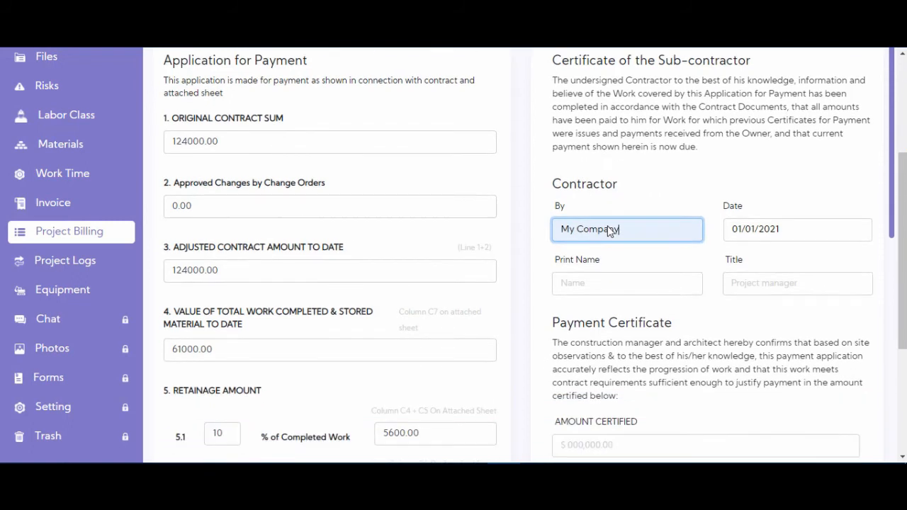
left_click(597, 284)
left_click(588, 314)
Step: Set the signer's title to Project Manager and review the remaining form lines
left_click(780, 283)
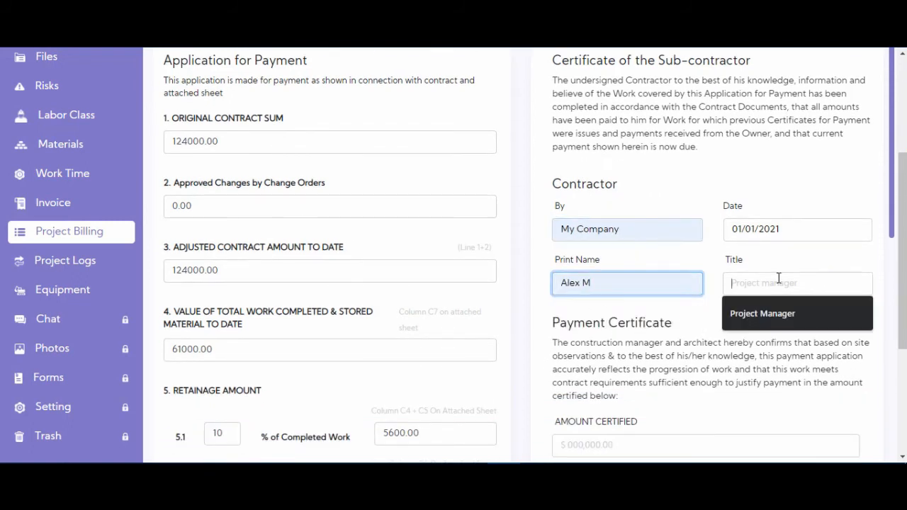
left_click(771, 319)
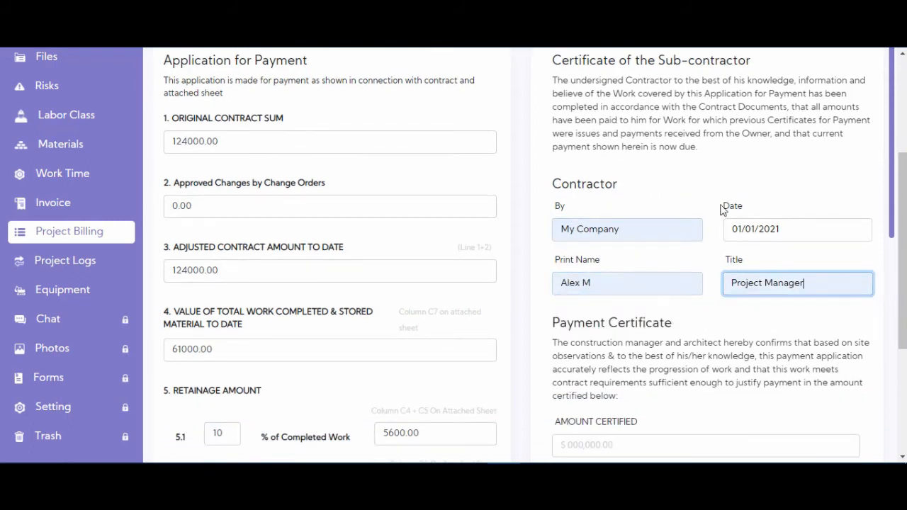
scroll(683, 209, "down", 2)
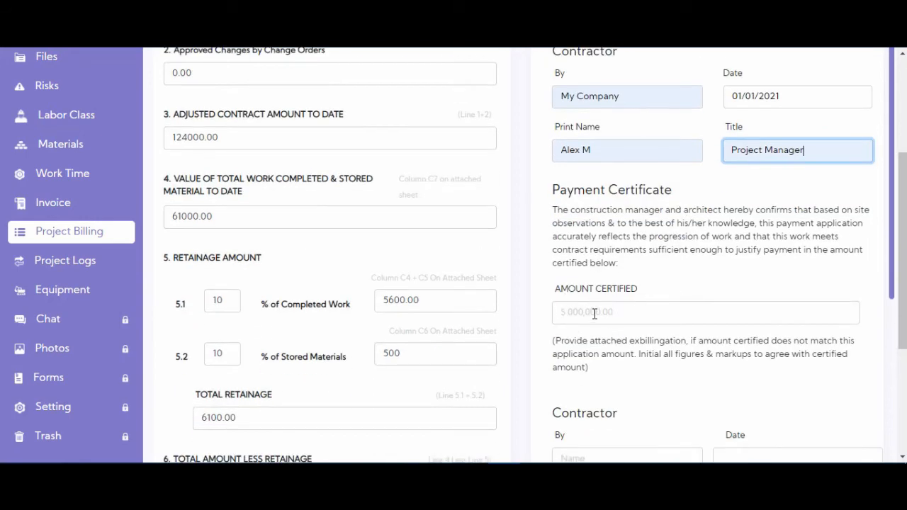
scroll(622, 293, "down", 1)
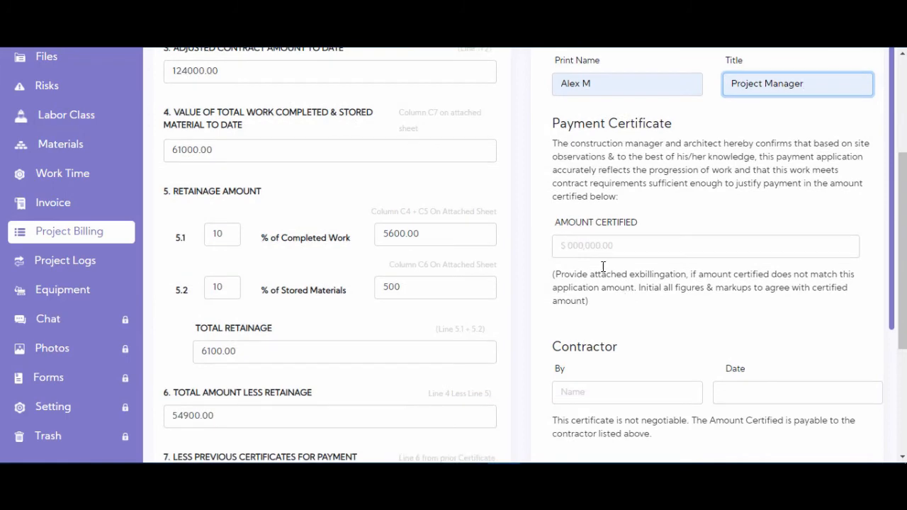
scroll(610, 248, "down", 2)
scroll(620, 198, "up", 2)
scroll(616, 273, "down", 3)
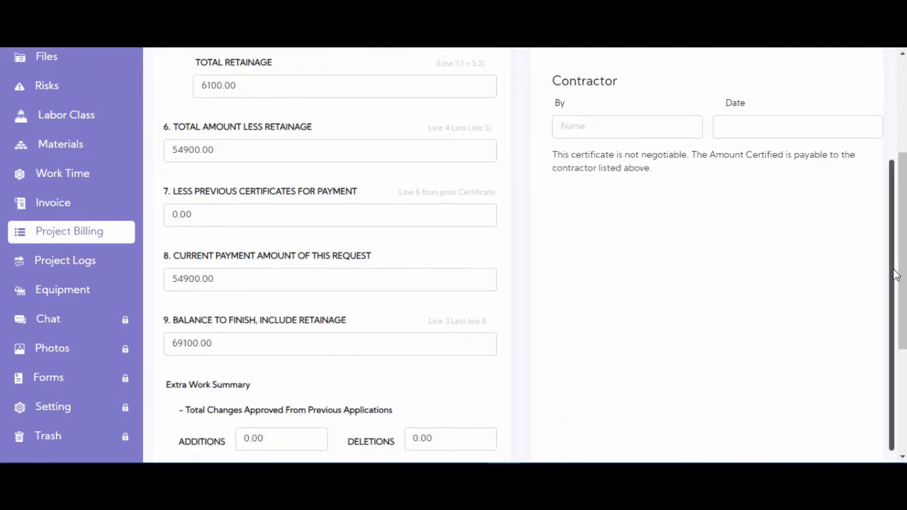
Step: Create the Billing Report PDF from the payment application and open the downloaded Billing Report (1).pdf
scroll(823, 108, "up", 3)
scroll(823, 108, "up", 4)
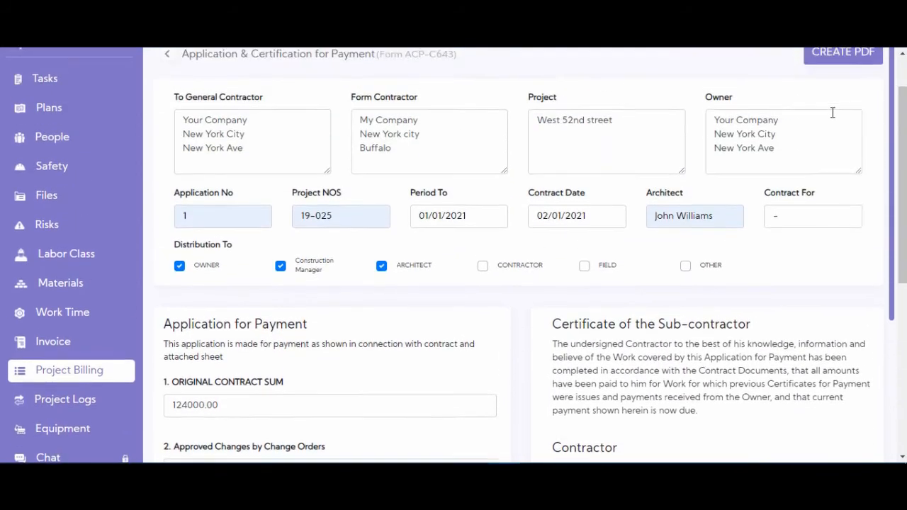
left_click(838, 116)
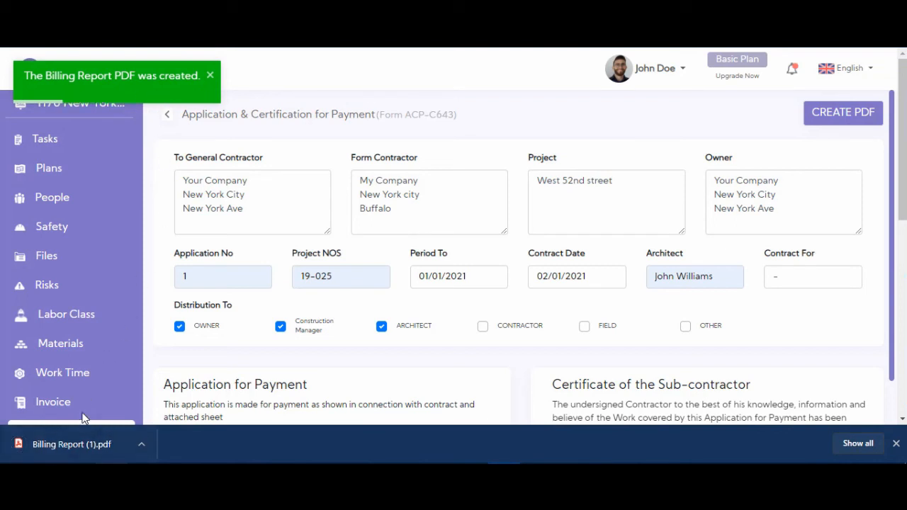
left_click(66, 443)
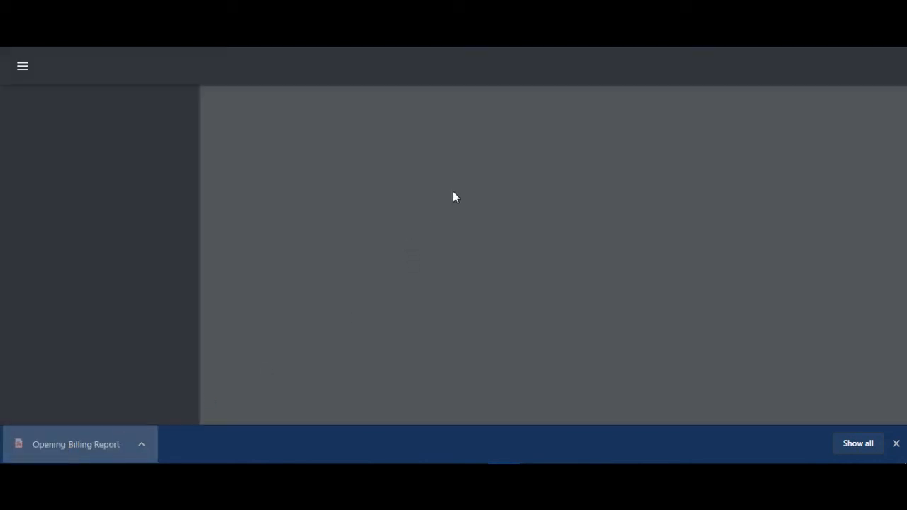
Step: Review the exported Billing Report's amounts (current payment 54900) and contractor details, then return to Construe
scroll(489, 165, "down", 2)
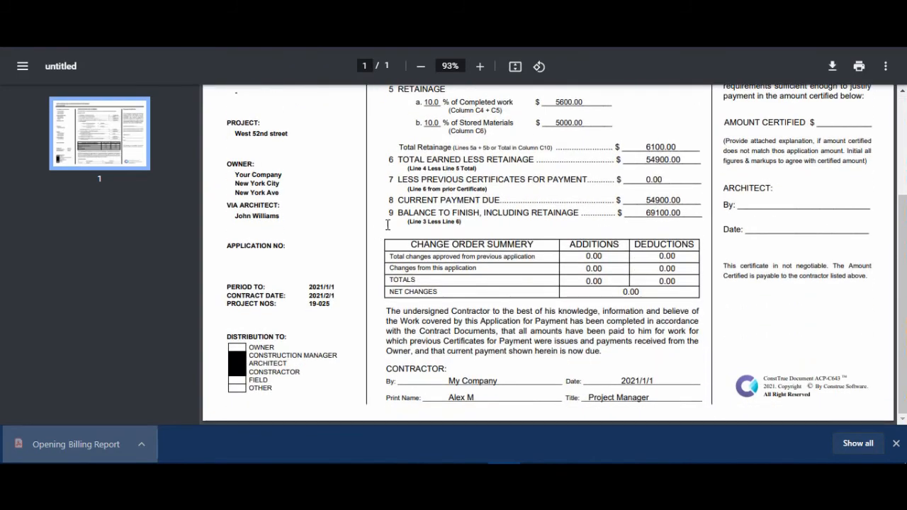
scroll(390, 224, "up", 2)
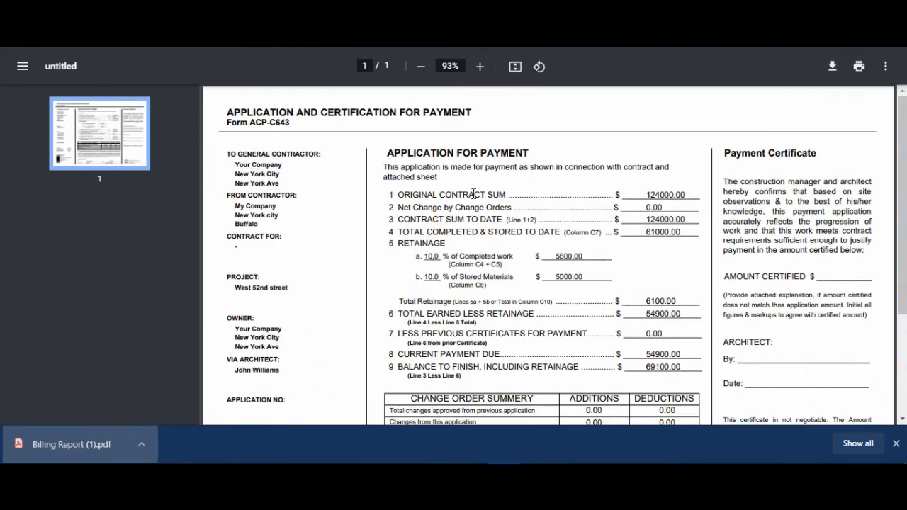
scroll(362, 234, "down", 2)
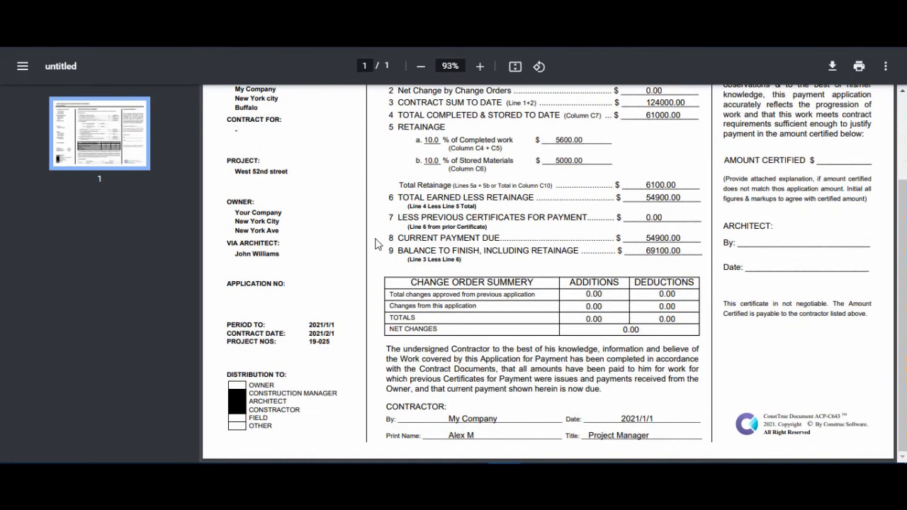
scroll(657, 255, "up", 1)
scroll(657, 254, "up", 1)
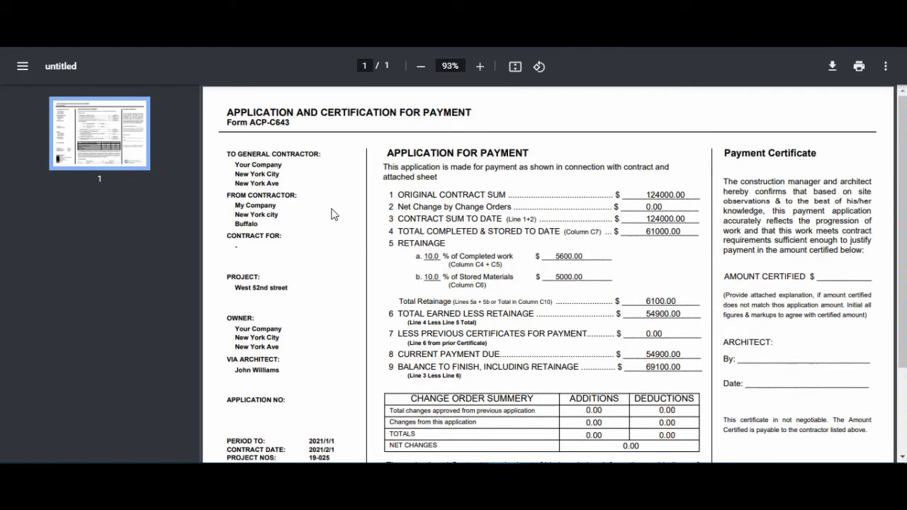
scroll(336, 222, "down", 1)
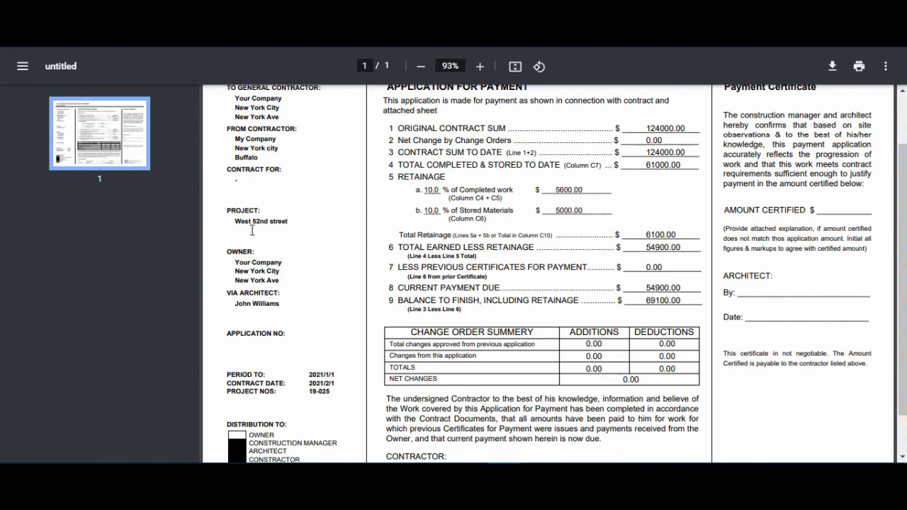
scroll(473, 157, "up", 1)
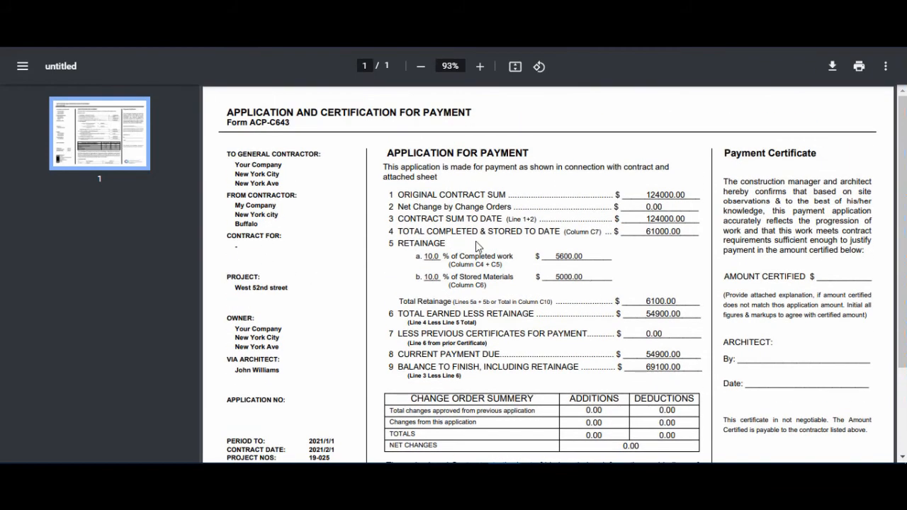
scroll(490, 201, "down", 1)
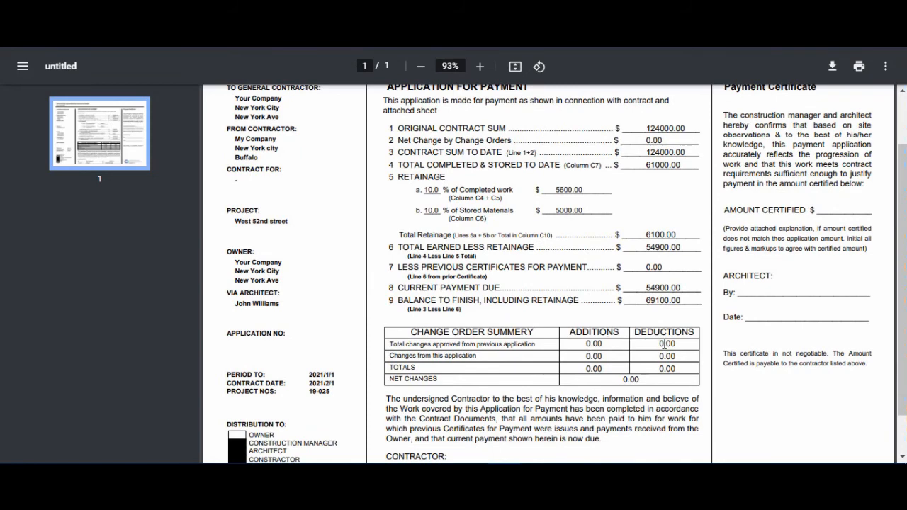
scroll(666, 344, "up", 1)
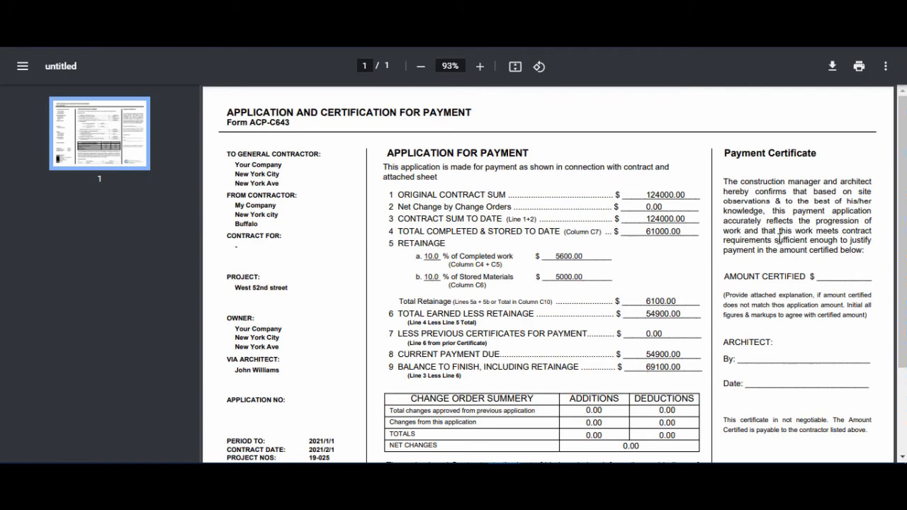
scroll(780, 239, "down", 2)
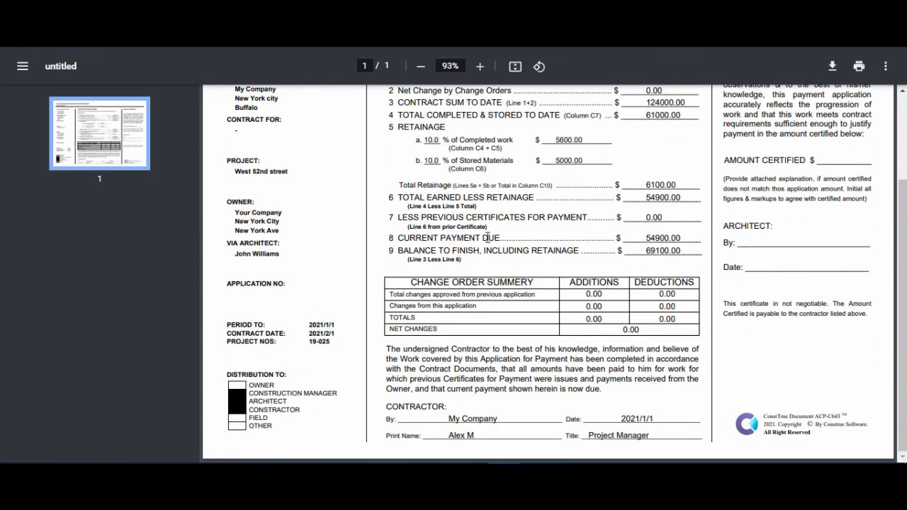
scroll(488, 237, "up", 2)
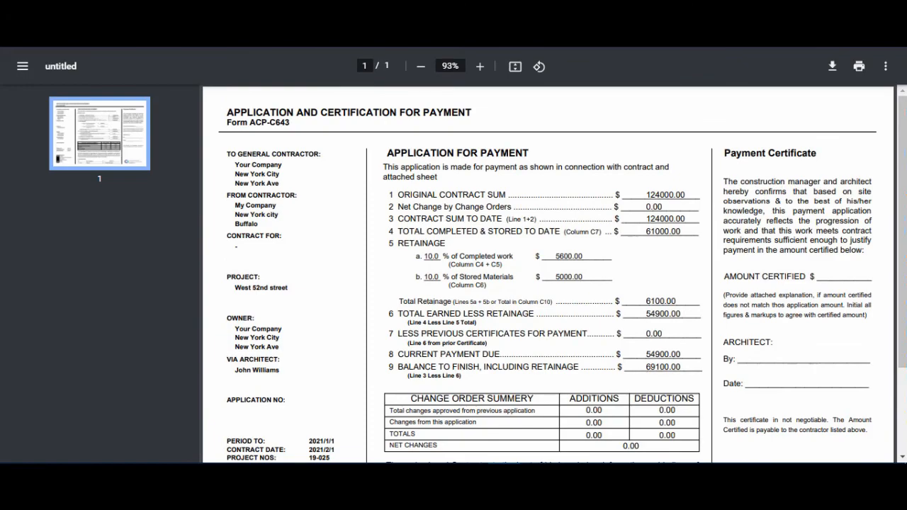
left_click(306, 10)
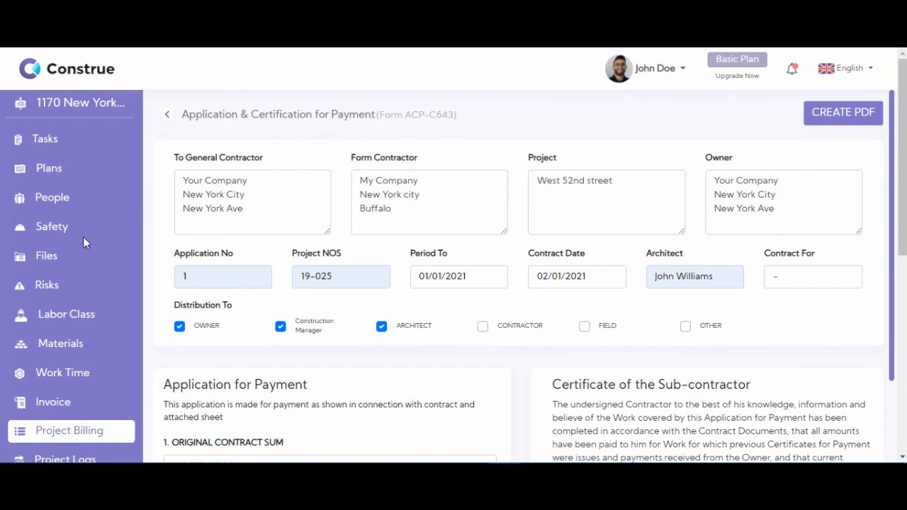
Step: In Files > Billing, download and open the newest 2021-02-23 billing PDF to verify the filled form
left_click(41, 263)
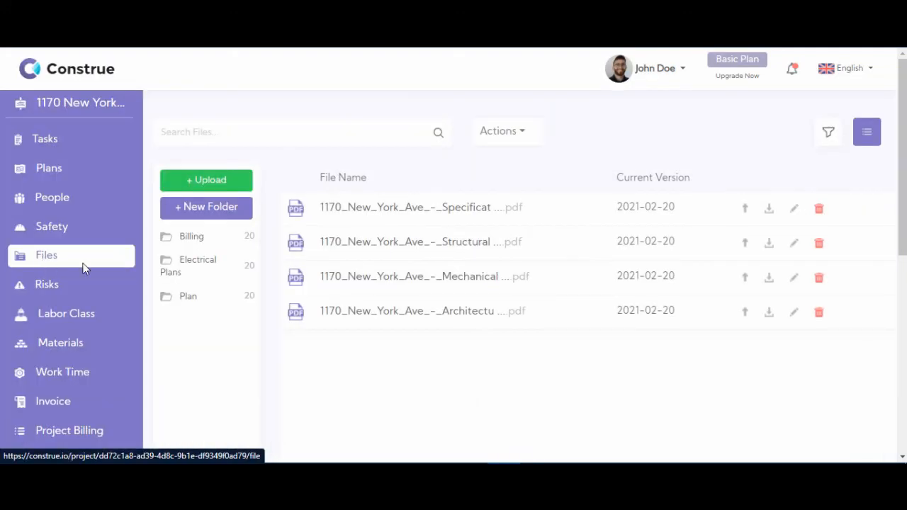
left_click(196, 245)
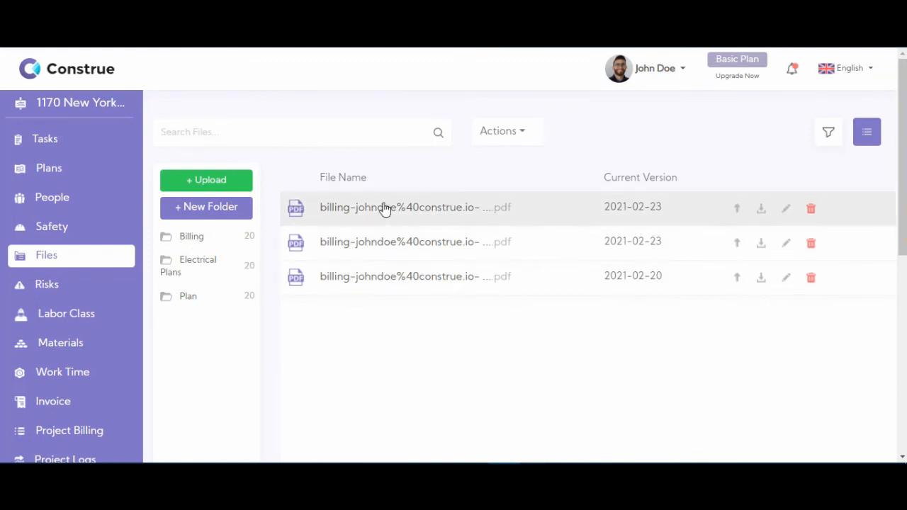
left_click(753, 218)
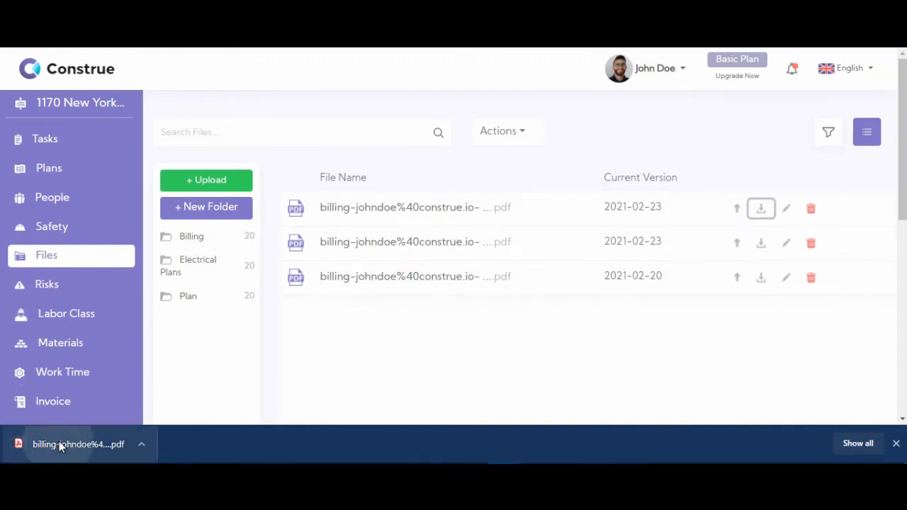
left_click(60, 444)
scroll(427, 152, "down", 3)
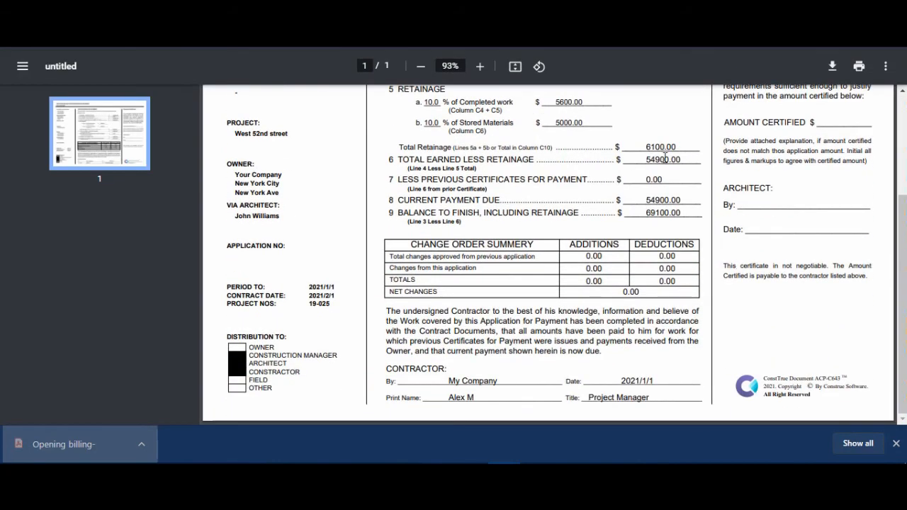
scroll(495, 192, "up", 3)
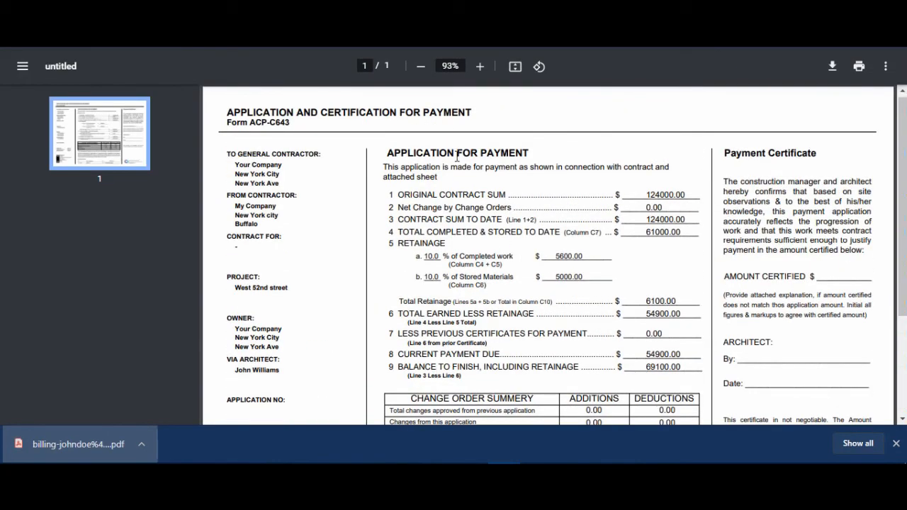
scroll(458, 154, "down", 3)
scroll(458, 153, "up", 3)
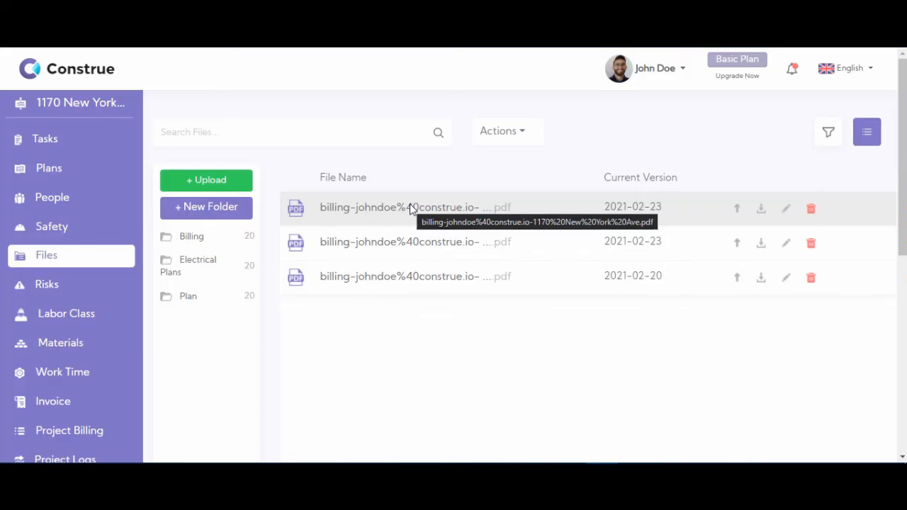
Step: Approve the Project Billing so the 36000 and 20000 become previous-period work
scroll(44, 220, "down", 3)
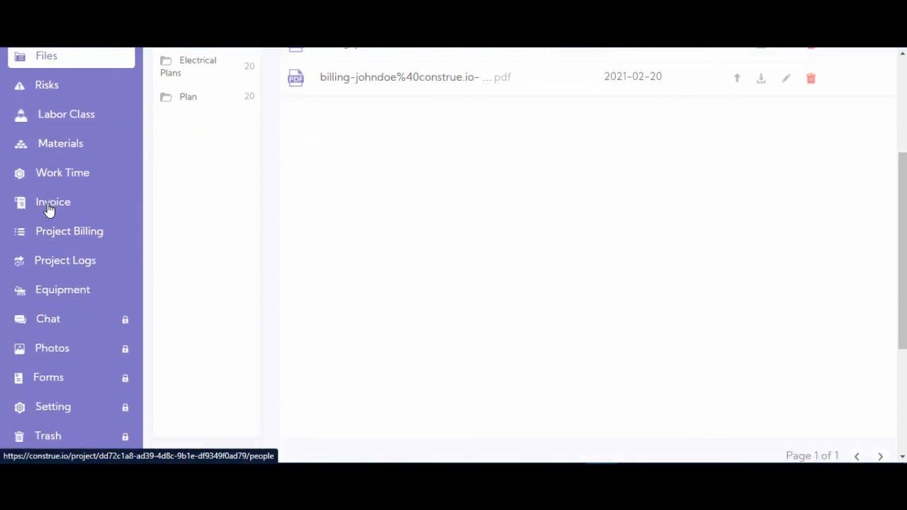
left_click(48, 238)
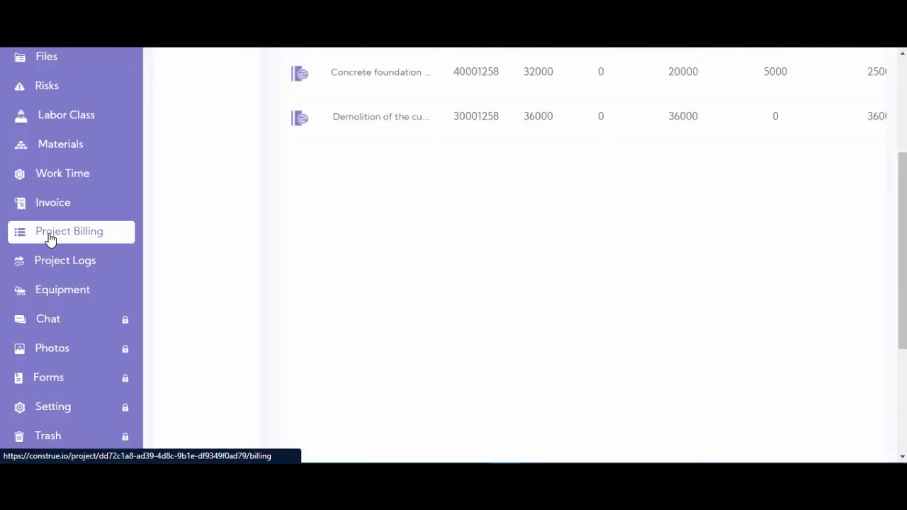
scroll(336, 241, "up", 3)
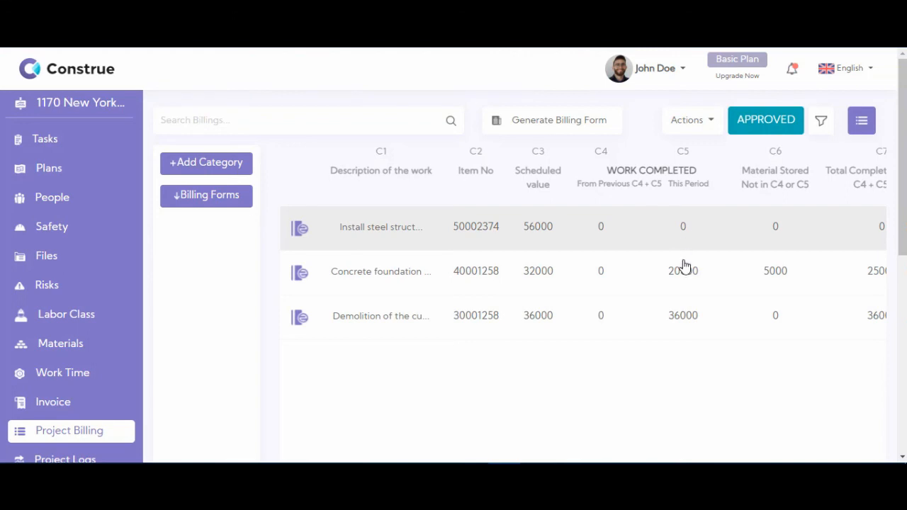
left_click(757, 128)
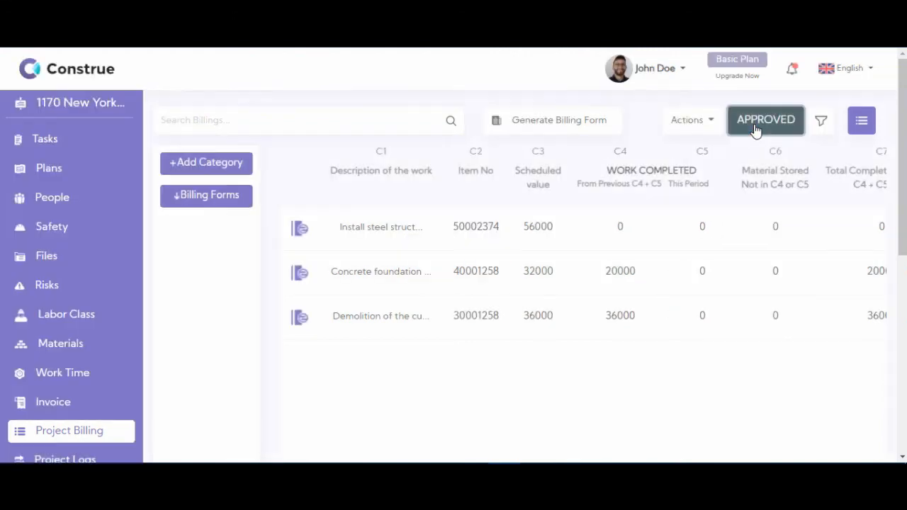